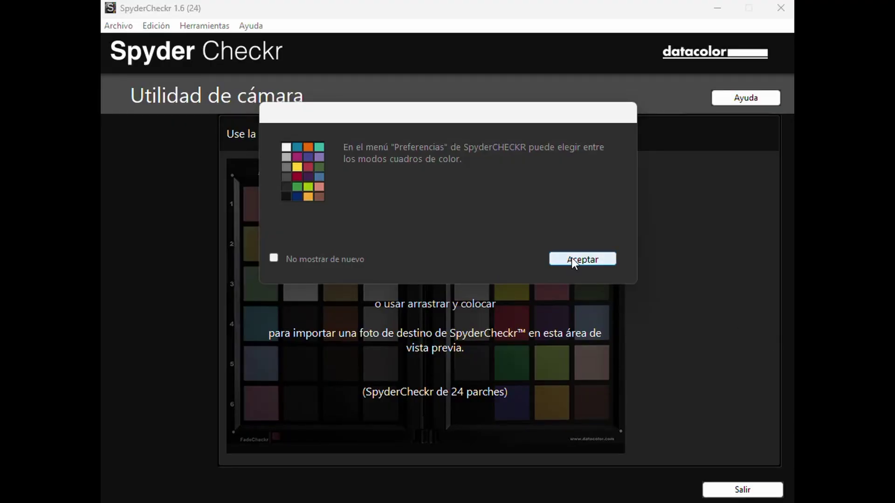
Dismiss the colour chart mode notice and open the colour chart photo _DSC2839.JPG for camera calibration
click(571, 260)
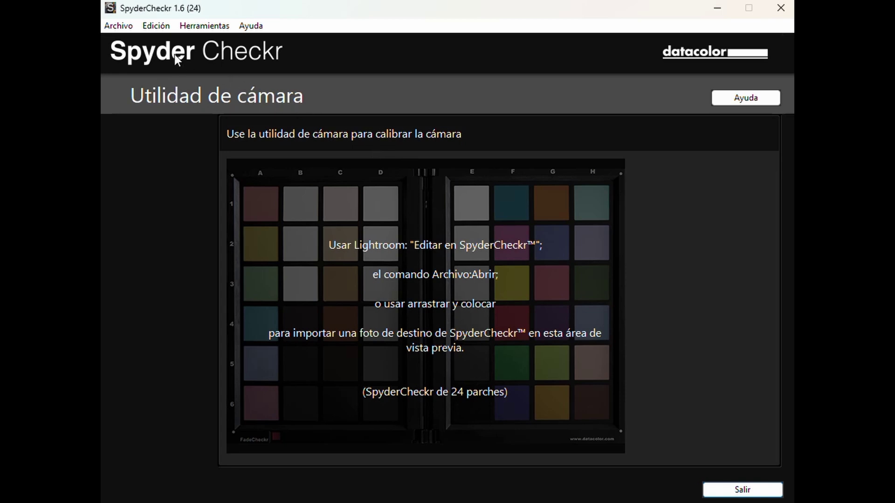
click(117, 26)
click(127, 41)
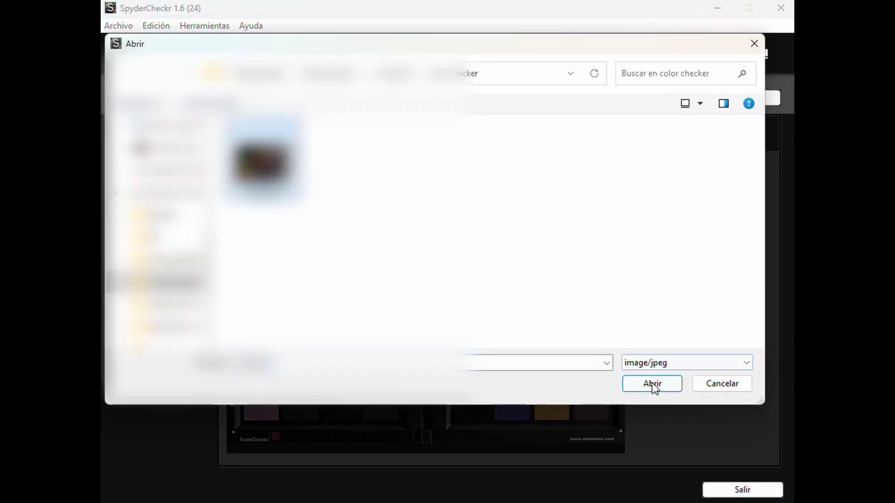
click(652, 384)
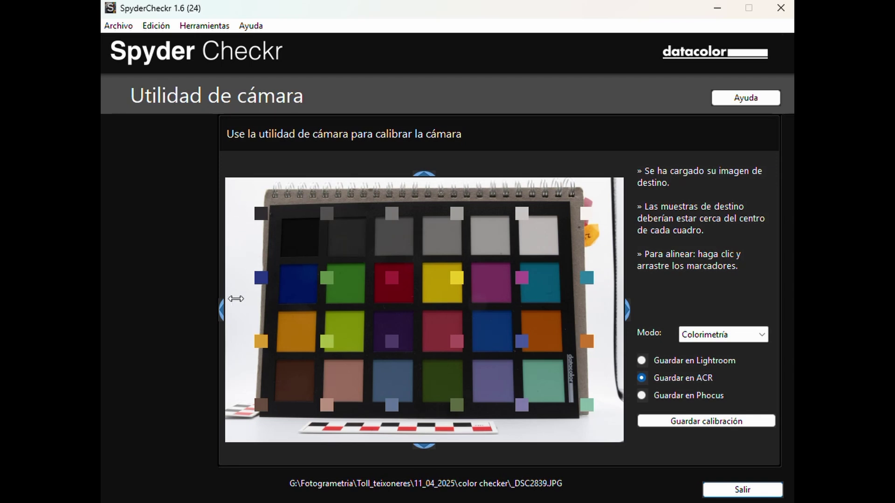
Align the grid of sample markers with the centres of the 24 chart patches and choose the calibration mode
drag(230, 307, 351, 313)
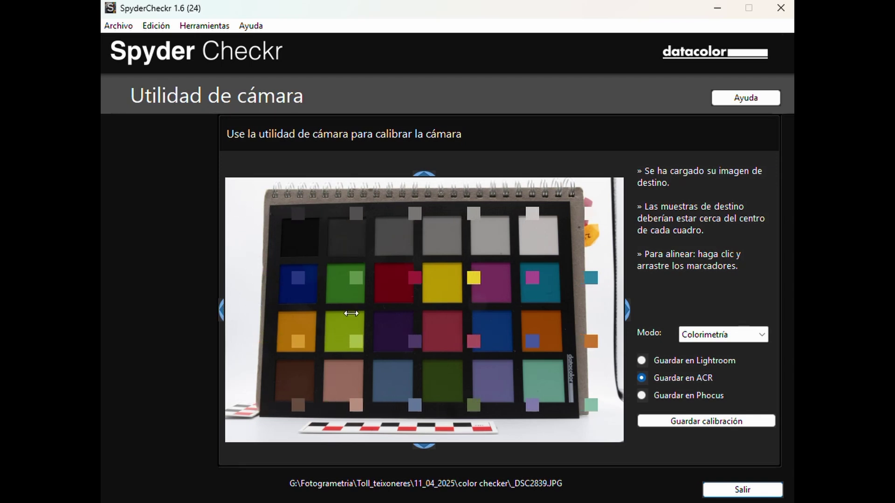
drag(620, 317, 567, 320)
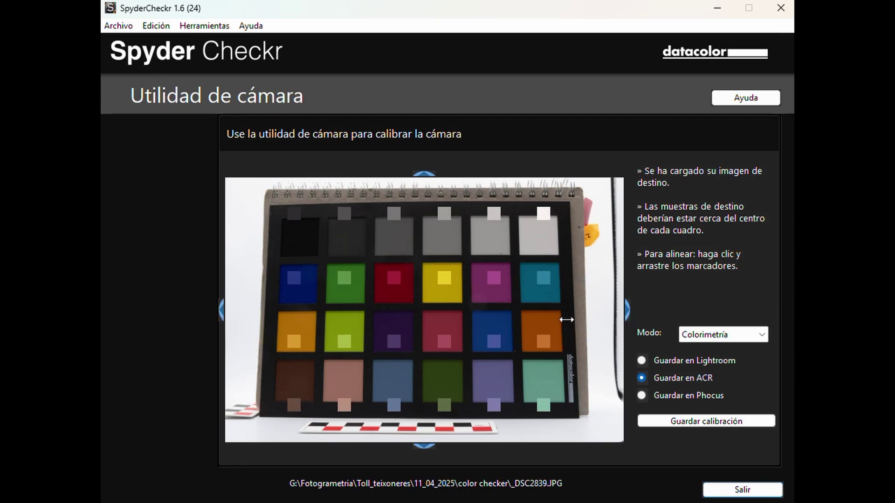
drag(428, 178, 432, 201)
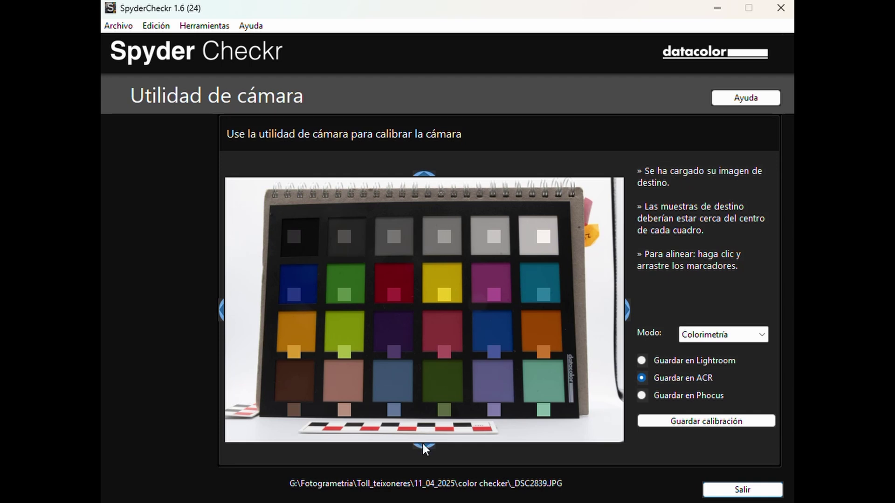
drag(423, 444, 420, 409)
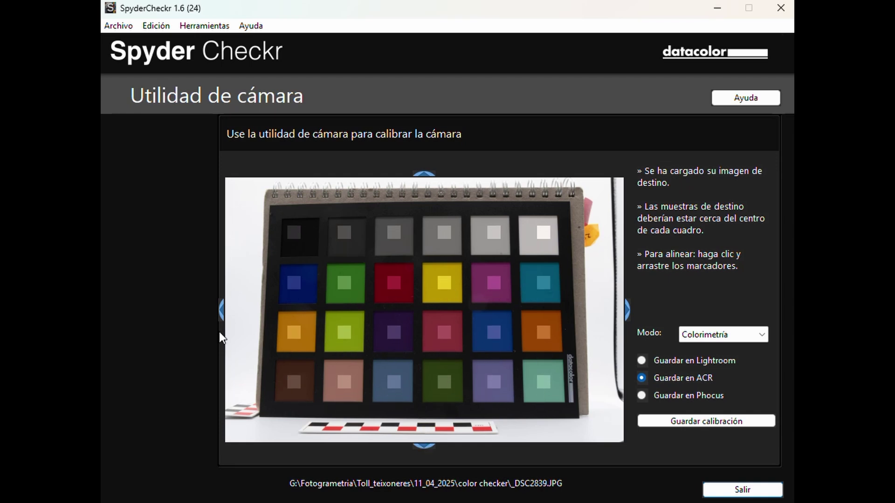
drag(223, 308, 227, 307)
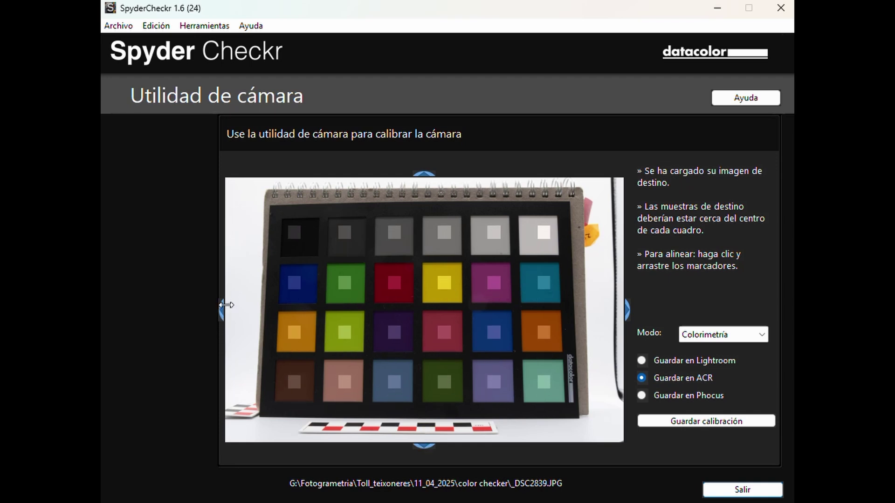
click(762, 336)
click(745, 360)
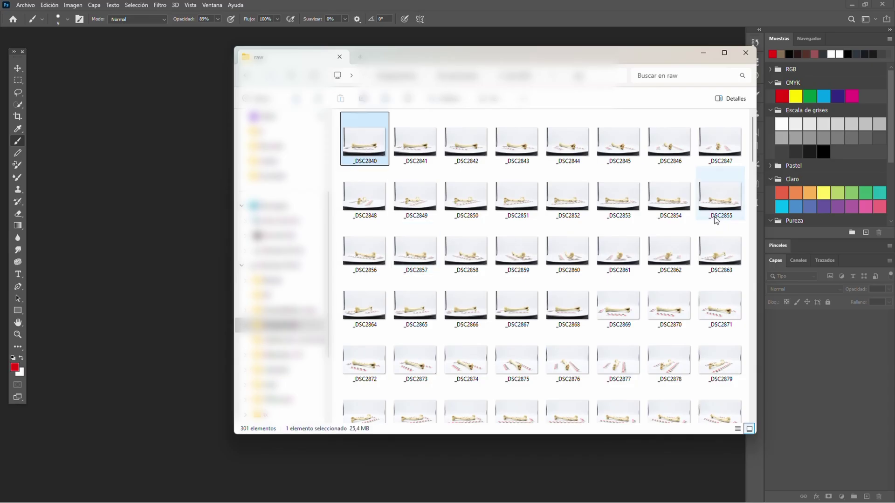
Open raw photos _DSC2840 to _DSC3140 in Photoshop's Camera Raw and select all of them in the filmstrip
drag(753, 149, 759, 409)
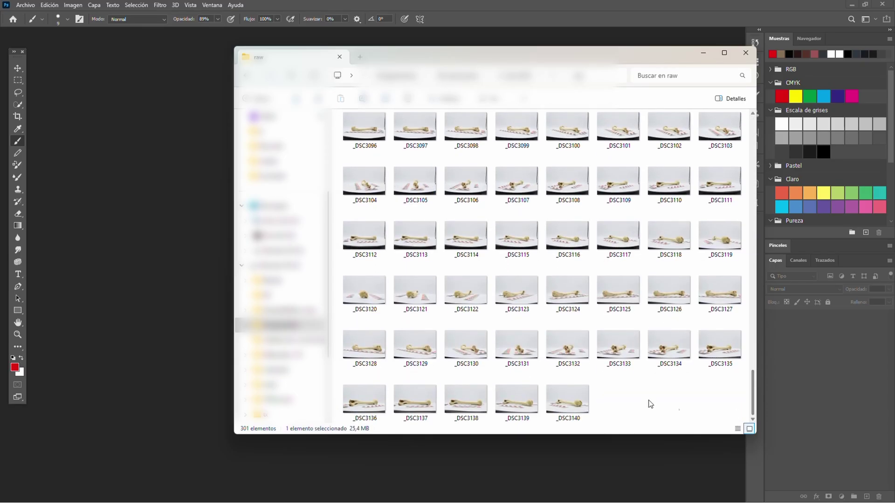
shift+click(578, 403)
drag(578, 403, 204, 362)
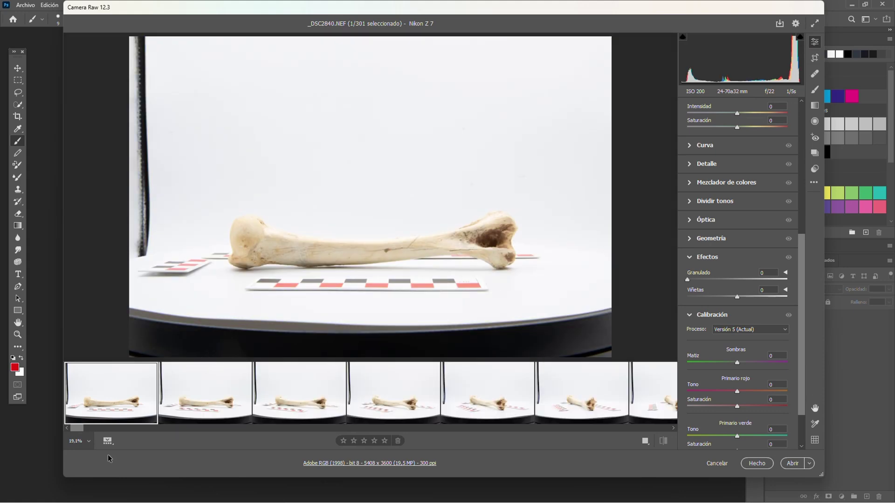
drag(81, 431, 666, 428)
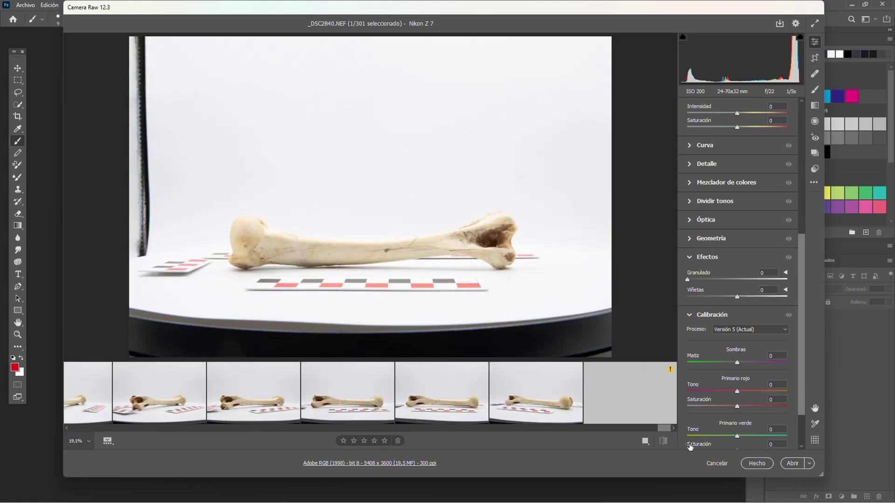
shift+click(643, 395)
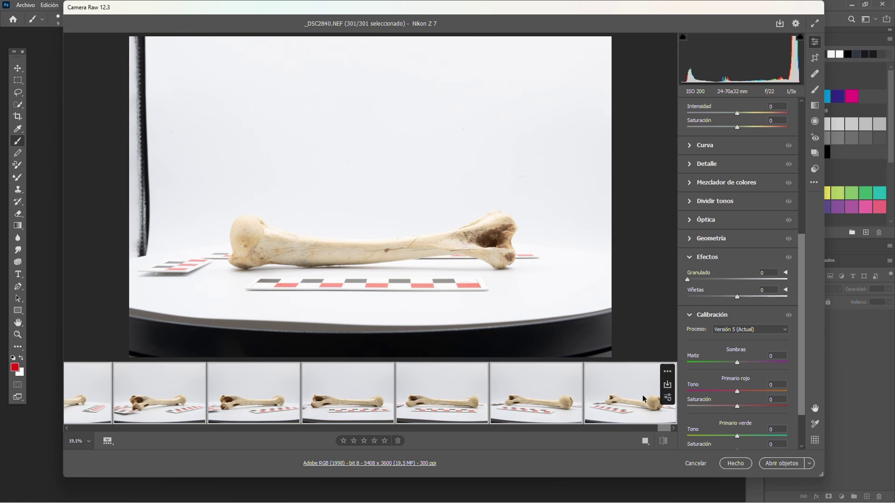
Load the saved Camera Raw settings file (.xmp) onto the selected photos and slightly lower their exposure
click(814, 183)
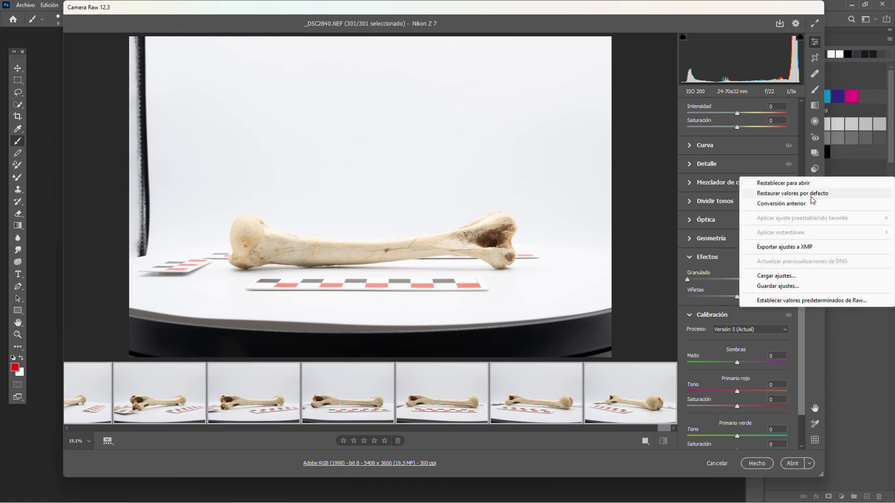
click(782, 277)
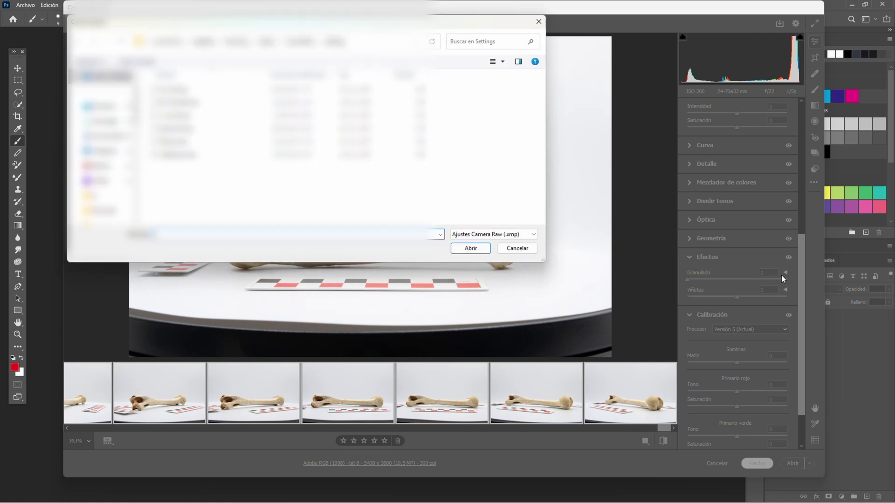
click(180, 101)
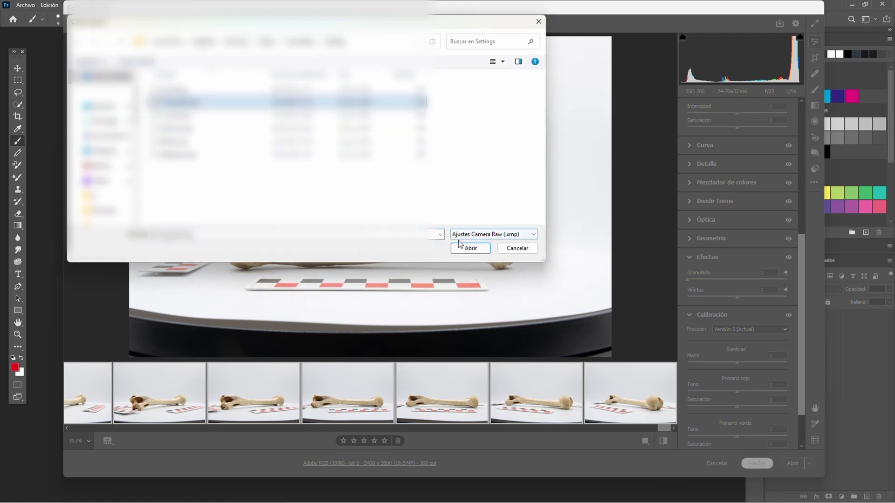
click(180, 155)
click(470, 248)
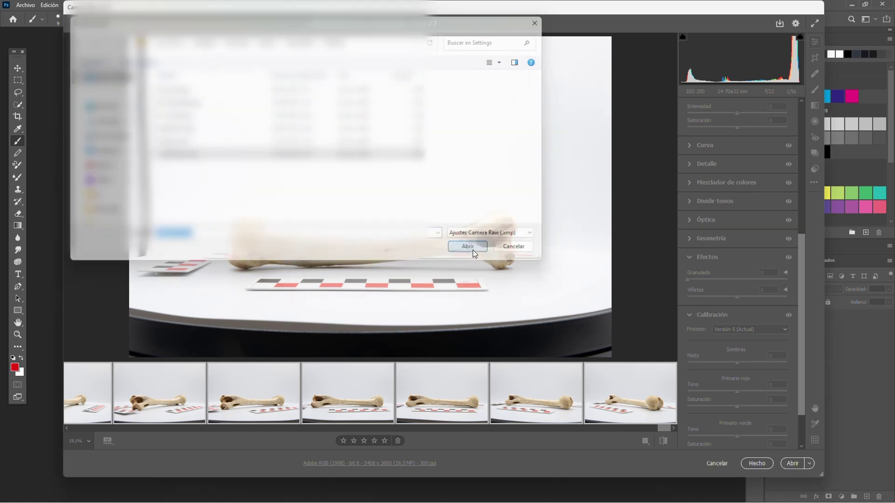
scroll(735, 211, up, 5)
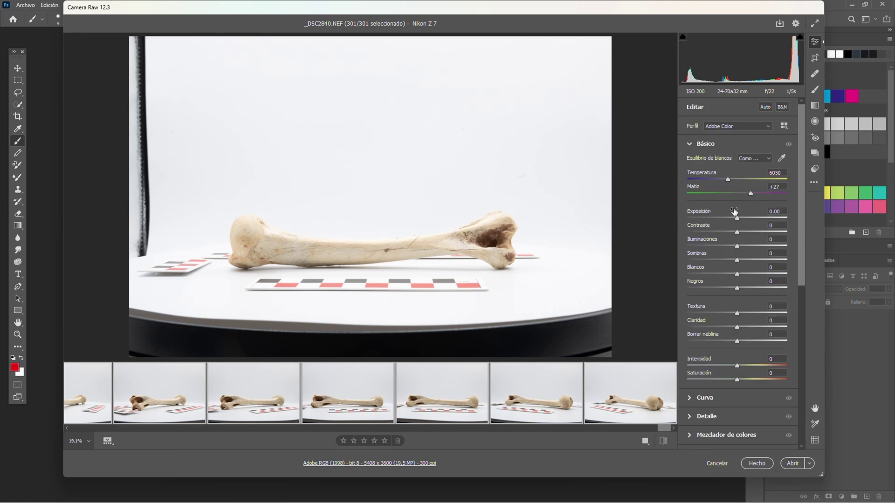
drag(738, 218, 730, 219)
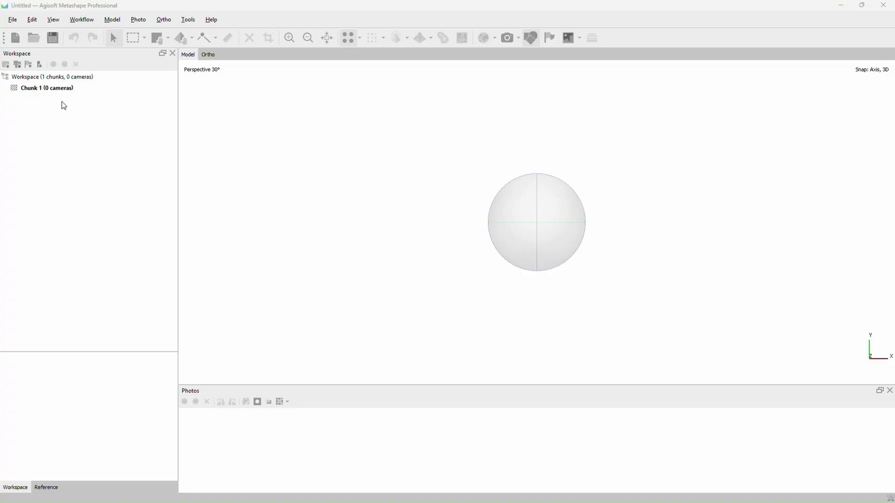
In Agisoft Metashape, add photos _DSC2840 to _DSC2971 from the JPG folder to Chunk 1
click(49, 89)
click(82, 19)
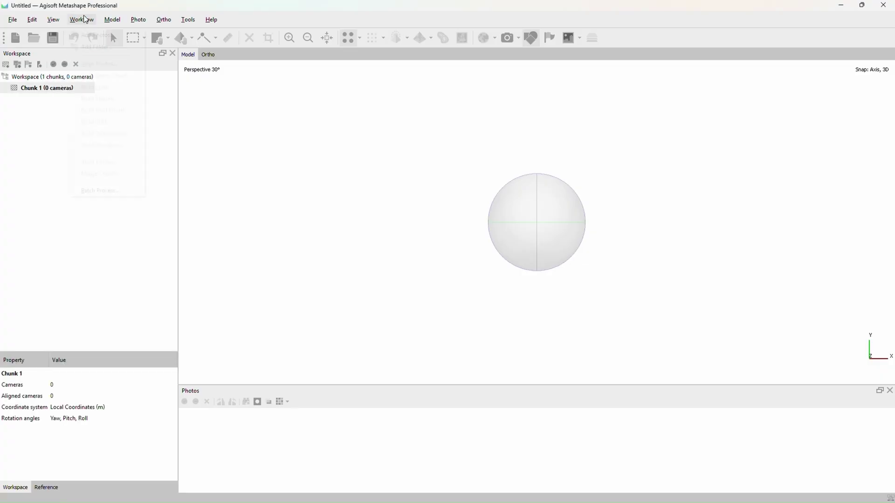
click(94, 36)
double_click(287, 169)
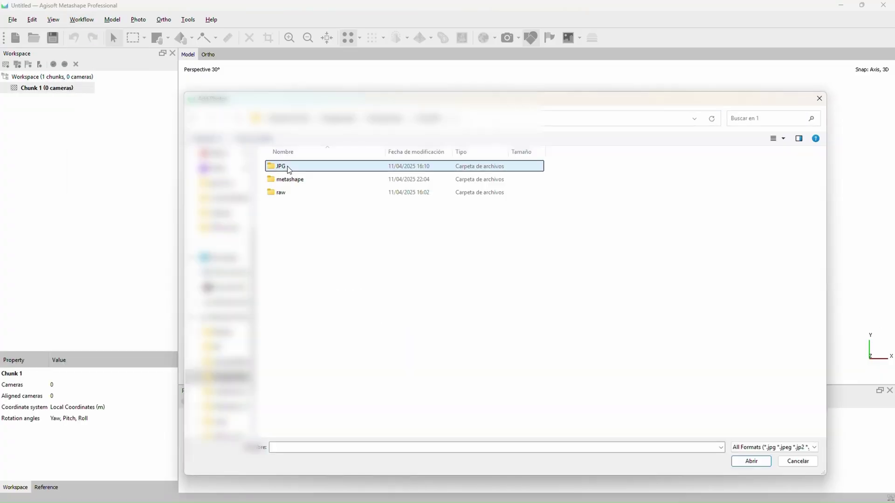
click(289, 170)
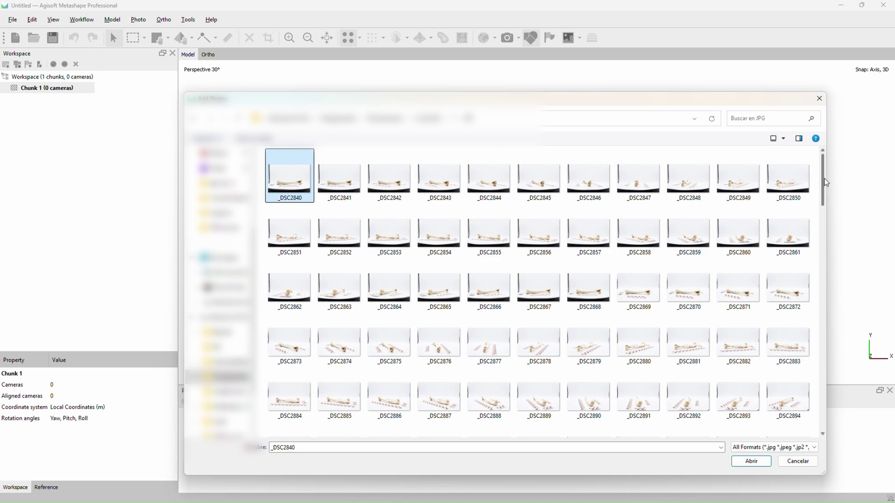
drag(824, 178, 824, 279)
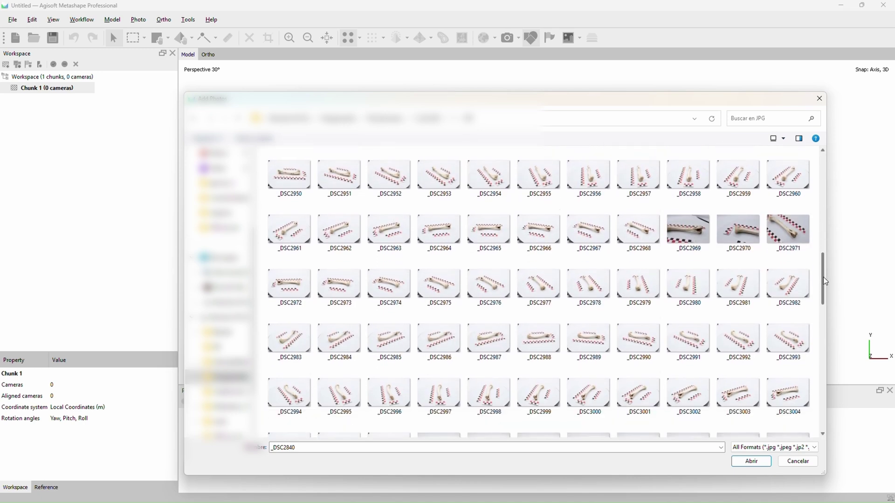
shift+click(785, 235)
click(751, 462)
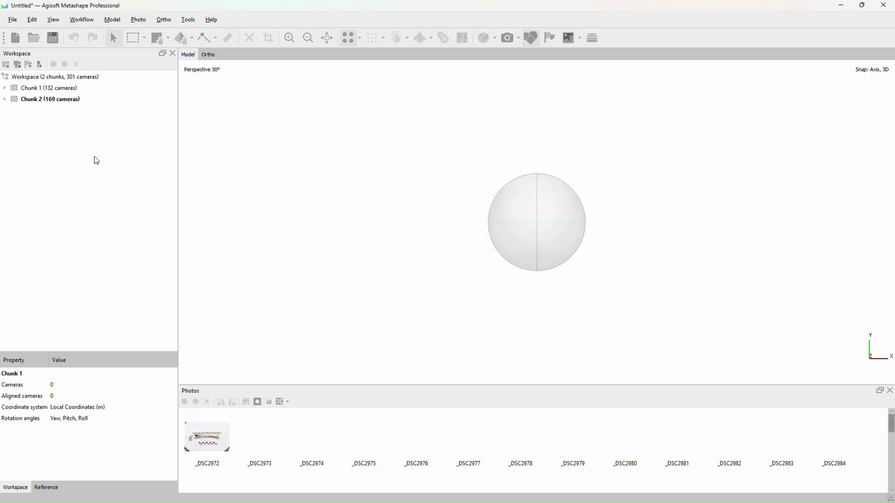
Activate Chunk 1 and add an Align Photos batch job with High accuracy for all chunks
double_click(62, 88)
click(81, 20)
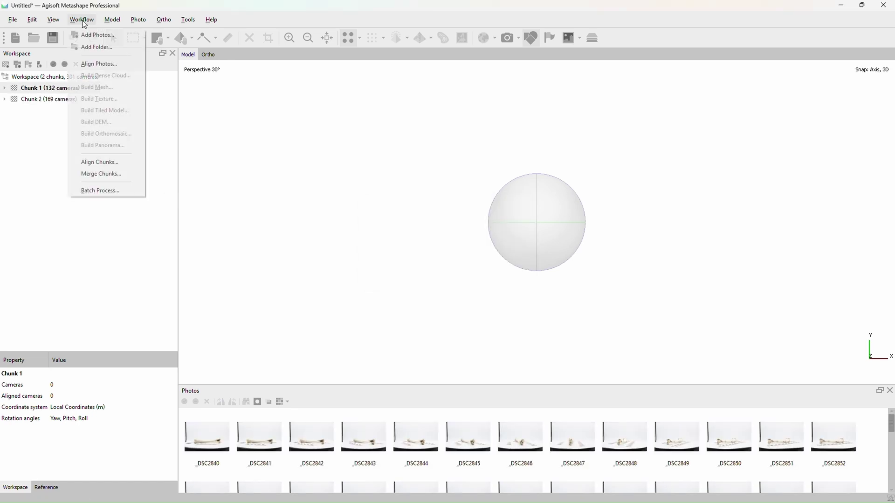
click(98, 190)
click(375, 322)
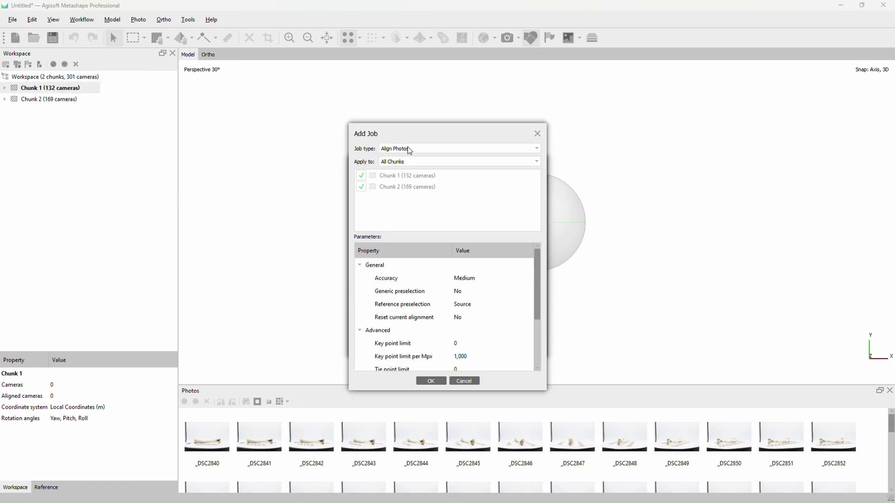
click(427, 148)
click(428, 148)
click(475, 282)
click(476, 282)
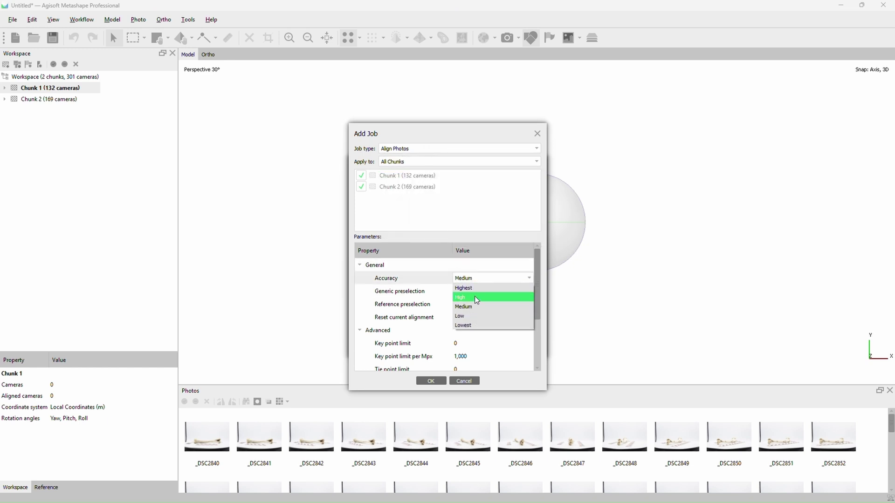
click(471, 298)
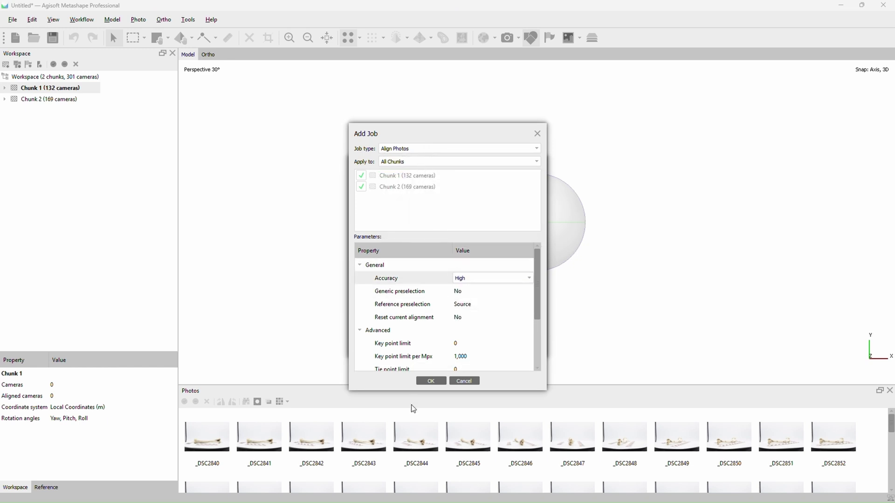
click(428, 381)
Add a Build Dense Cloud job with Medium quality for all chunks and run the batch process
click(369, 321)
click(433, 149)
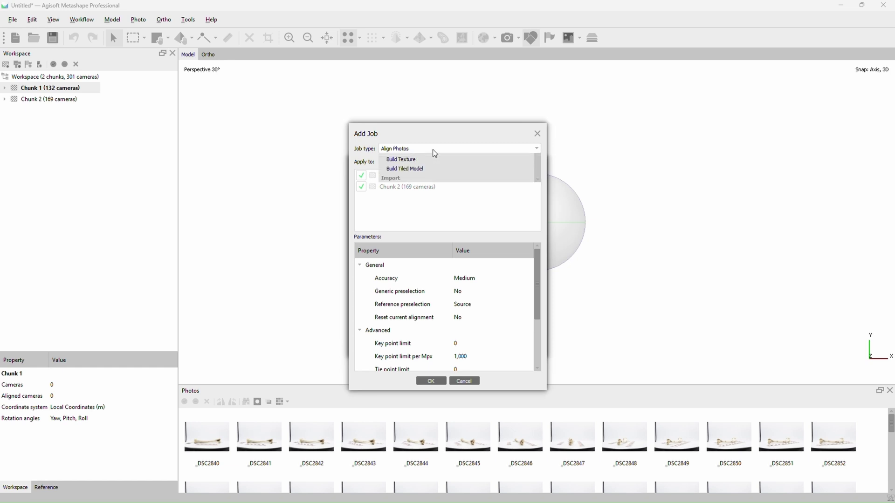
click(441, 187)
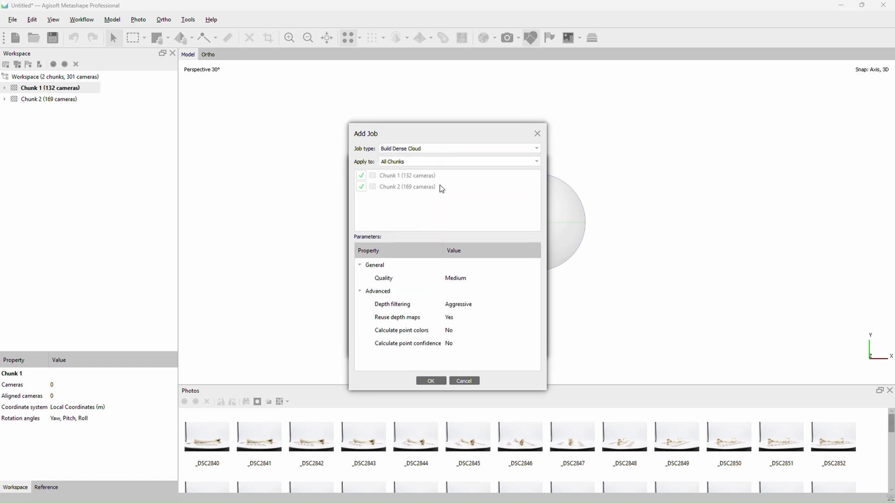
click(442, 381)
click(431, 349)
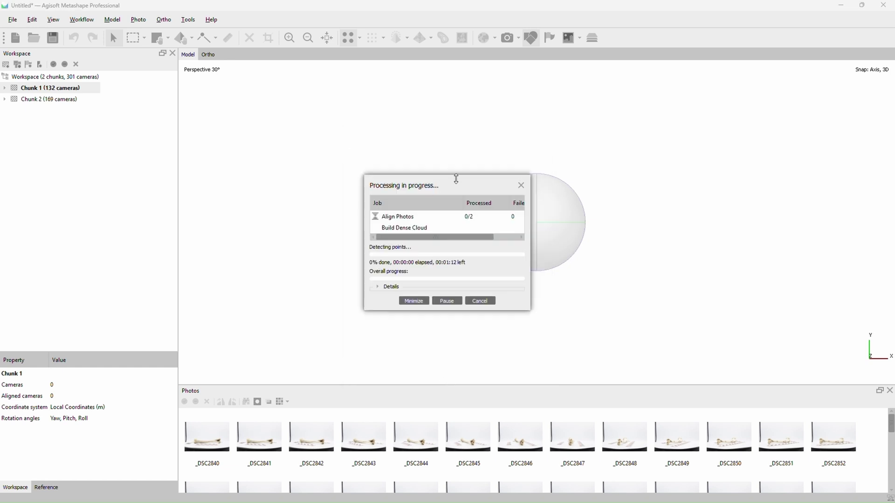
drag(457, 179, 383, 176)
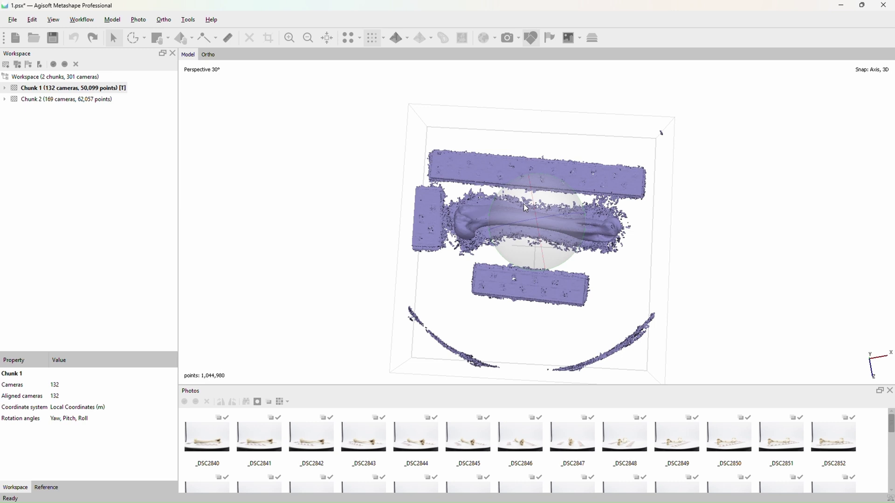
Outline the scale bars and turntable points around the bone in Chunk 1's dense cloud and delete them
key(r)
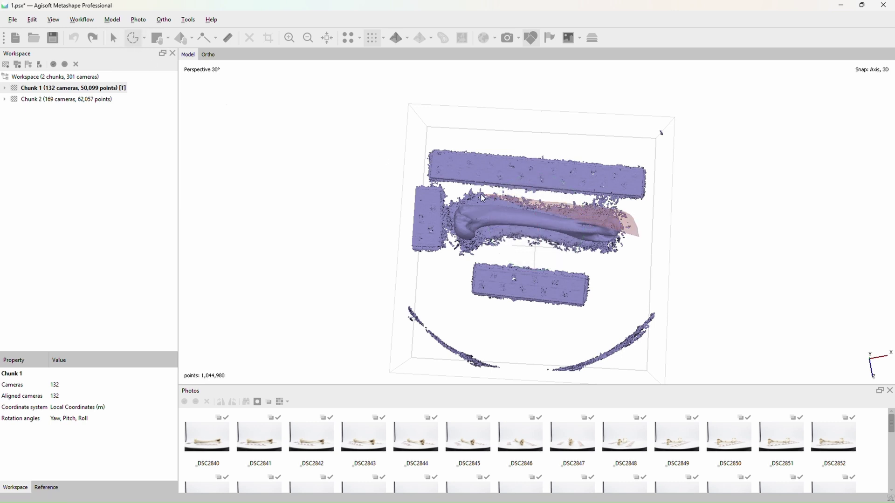
drag(484, 198, 480, 243)
mouse_move(576, 252)
mouse_down()
mouse_move(566, 404)
mouse_move(817, 187)
mouse_move(812, 212)
mouse_up()
key(Delete)
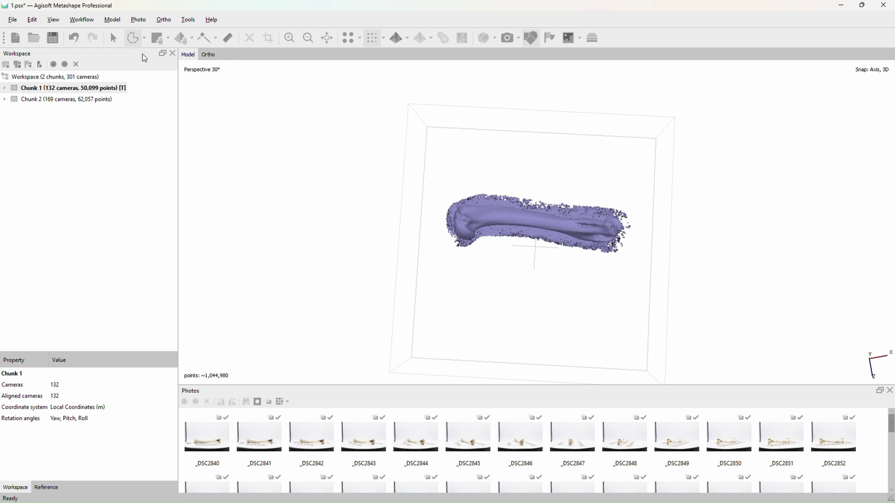
Outline leftover stray points beside the bone in Chunk 1 from another viewing angle and delete them
click(113, 38)
mouse_move(550, 285)
mouse_down()
mouse_move(558, 244)
mouse_move(575, 246)
mouse_up()
scroll(574, 246, up, 4)
click(133, 38)
mouse_move(723, 310)
mouse_down()
mouse_move(721, 225)
mouse_move(425, 240)
mouse_move(361, 266)
mouse_up()
key(Delete)
Activate Chunk 2, then outline and delete the scale bars, turntable points and leftover stray cluster around the bone
double_click(67, 100)
mouse_move(559, 205)
mouse_down()
mouse_move(618, 229)
mouse_move(552, 278)
mouse_up()
scroll(606, 233, down, 4)
middle_drag(550, 275, 557, 228)
click(132, 37)
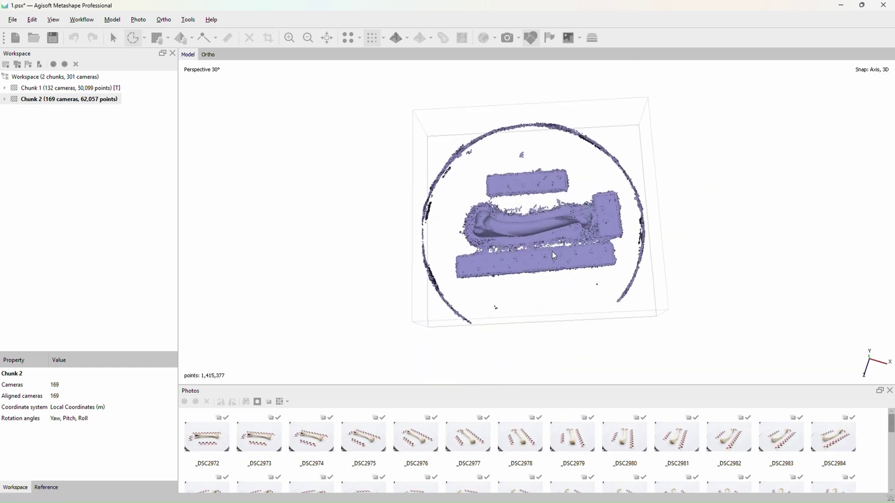
scroll(429, 205, up, 3)
mouse_move(419, 207)
mouse_down()
mouse_move(578, 202)
mouse_move(445, 237)
mouse_move(338, 230)
mouse_up()
key(Delete)
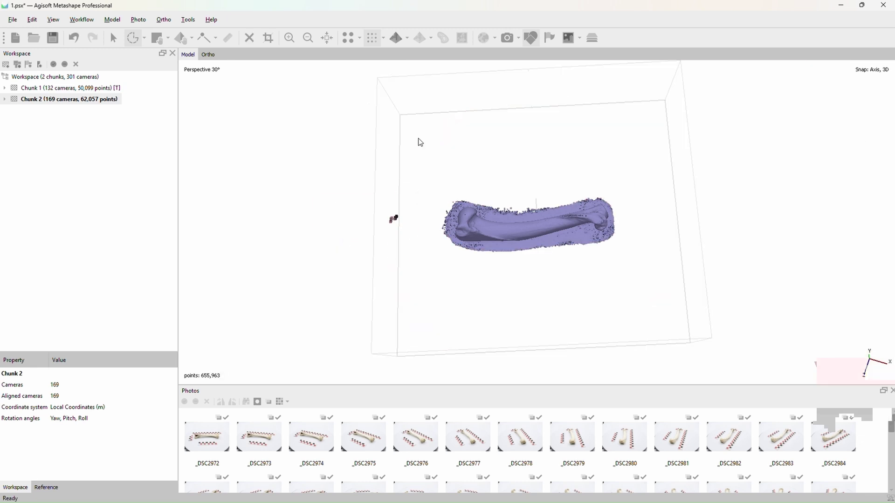
drag(406, 196, 410, 210)
key(Delete)
Outline the base surface points around the bone in Chunk 2 from a side view and delete them
click(113, 38)
drag(538, 247, 541, 182)
scroll(548, 207, up, 3)
click(133, 38)
mouse_move(656, 219)
mouse_down()
mouse_move(574, 200)
mouse_move(380, 226)
mouse_up()
key(Delete)
click(113, 38)
key(0)
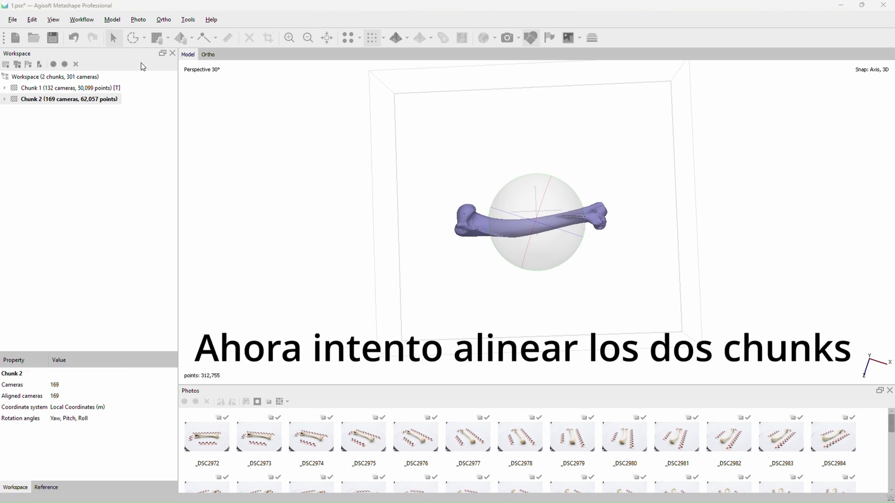
Try to align Chunk 1 and Chunk 2 with the point-based method at High accuracy and a 40,000 key point limit
click(81, 19)
click(99, 163)
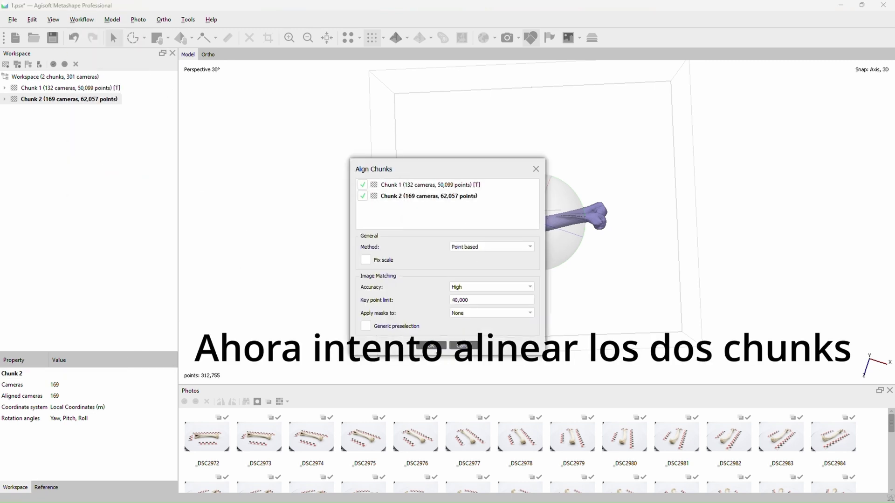
click(437, 347)
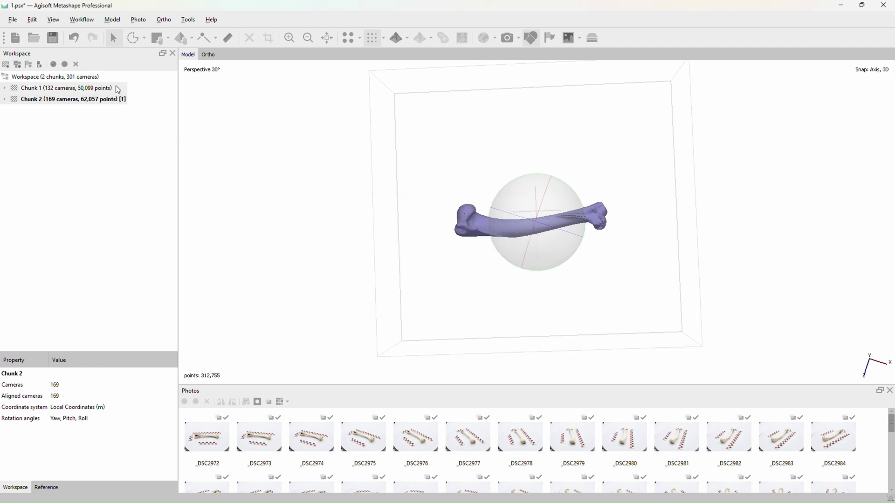
Add a Build Mesh batch job for all chunks, using depth maps as source with Medium quality and Medium face count
click(88, 20)
click(102, 191)
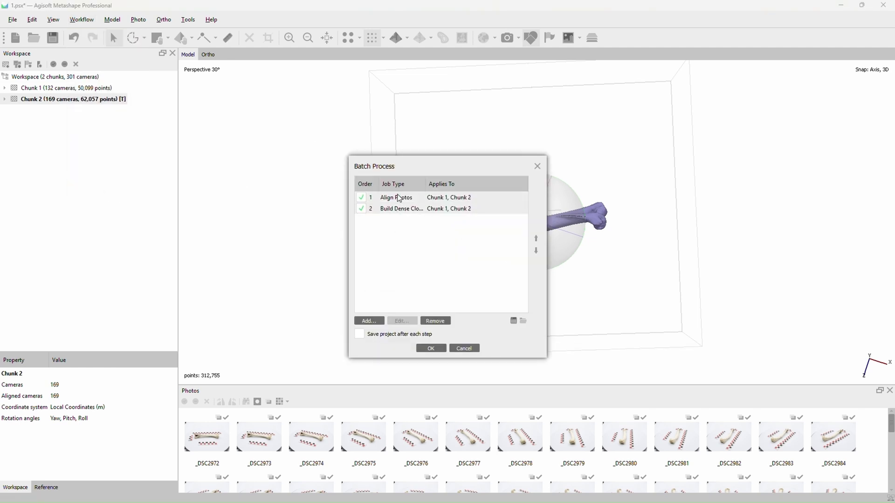
click(369, 321)
click(424, 148)
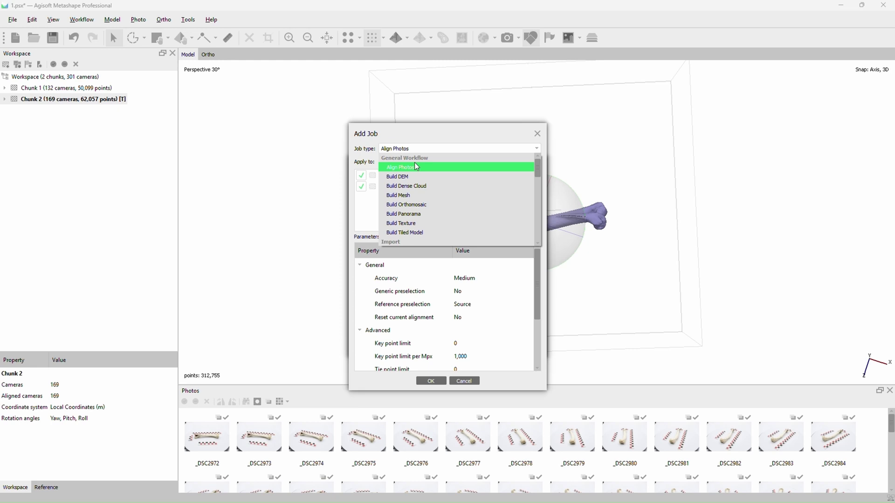
click(422, 195)
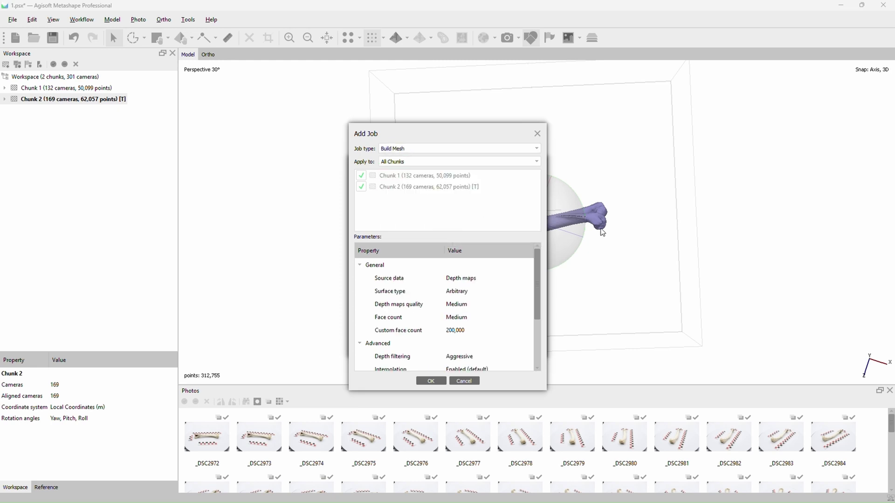
click(427, 381)
Add a Build Texture job for all chunks with texture size 8,192 and hole filling off, and run the batch process
click(371, 320)
click(437, 148)
click(429, 209)
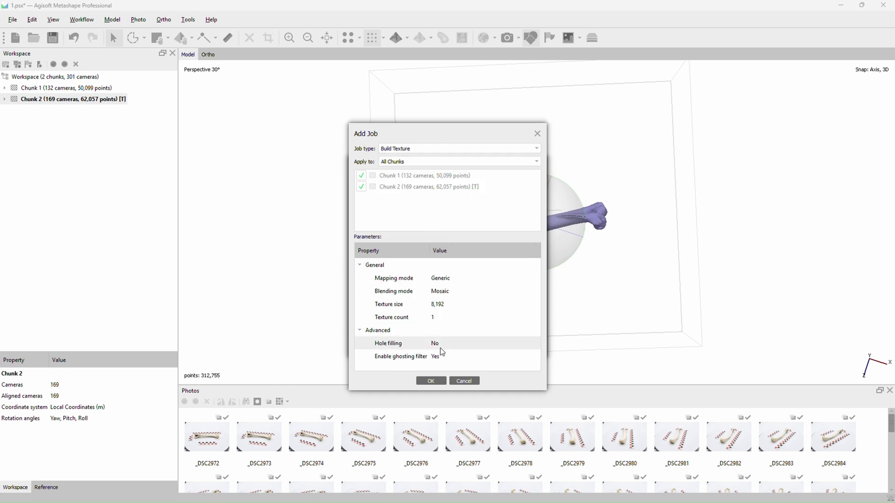
click(438, 380)
click(431, 348)
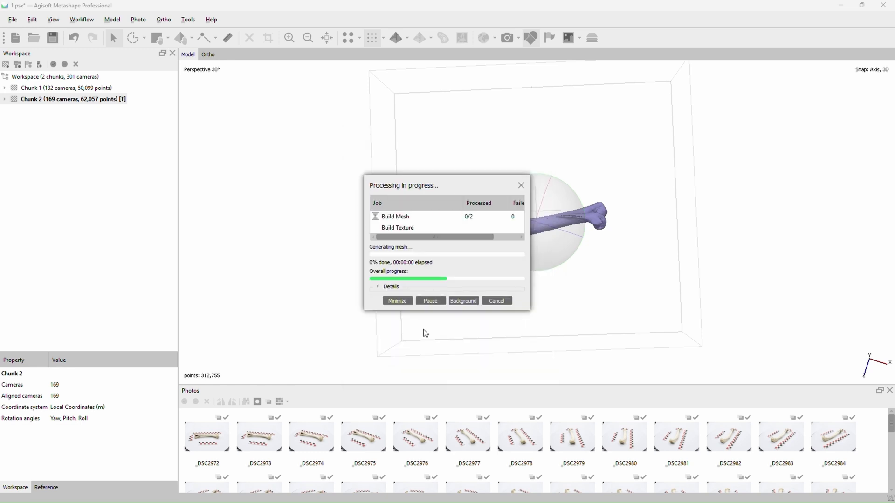
Place four matching markers on the bone's surface features in both Chunk 1 and Chunk 2
drag(461, 189, 385, 172)
drag(456, 293, 466, 318)
drag(388, 169, 363, 164)
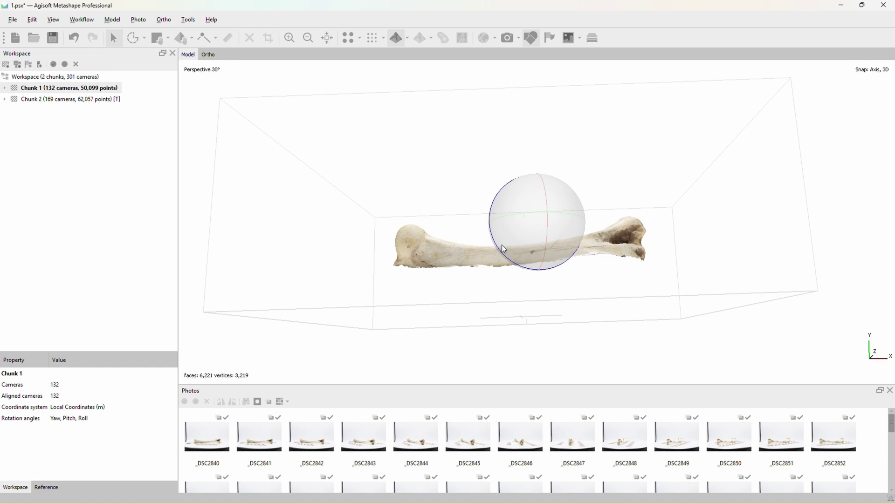
scroll(353, 168, up, 6)
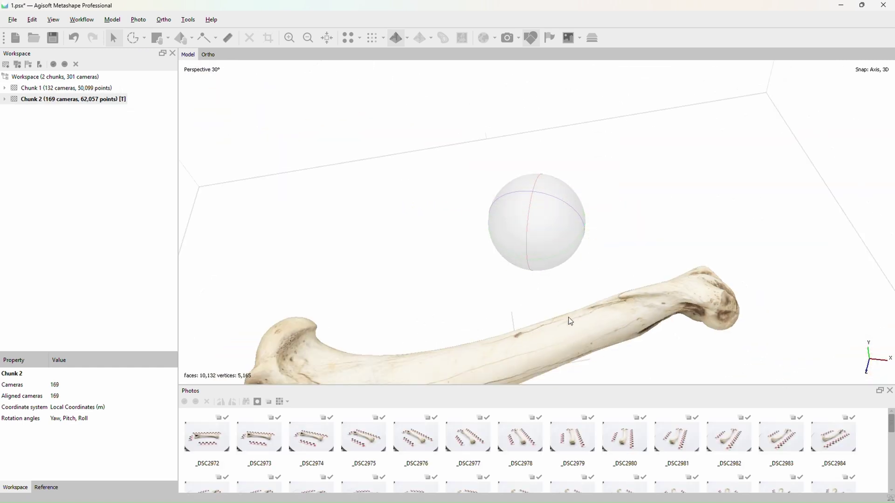
drag(569, 320, 524, 205)
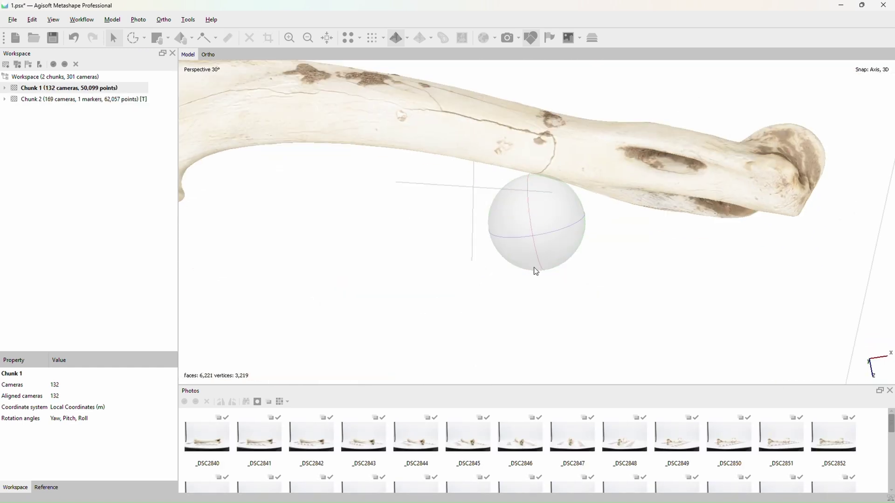
drag(536, 271, 612, 184)
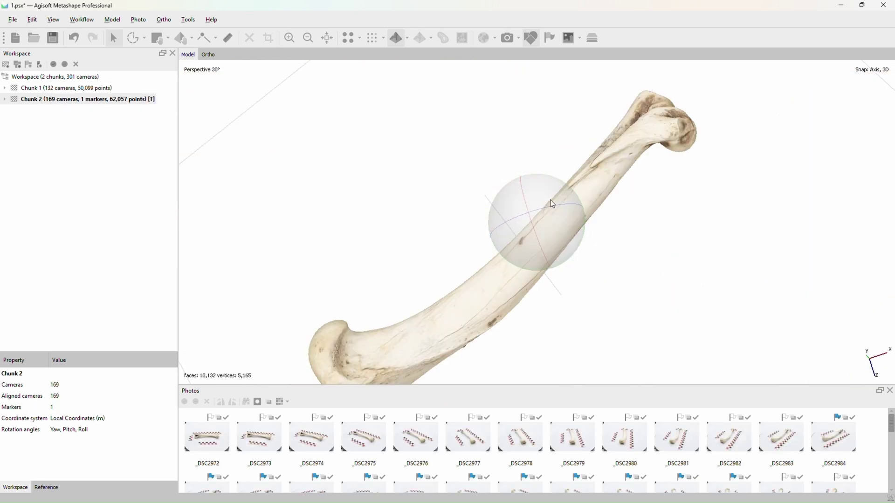
drag(551, 202, 515, 254)
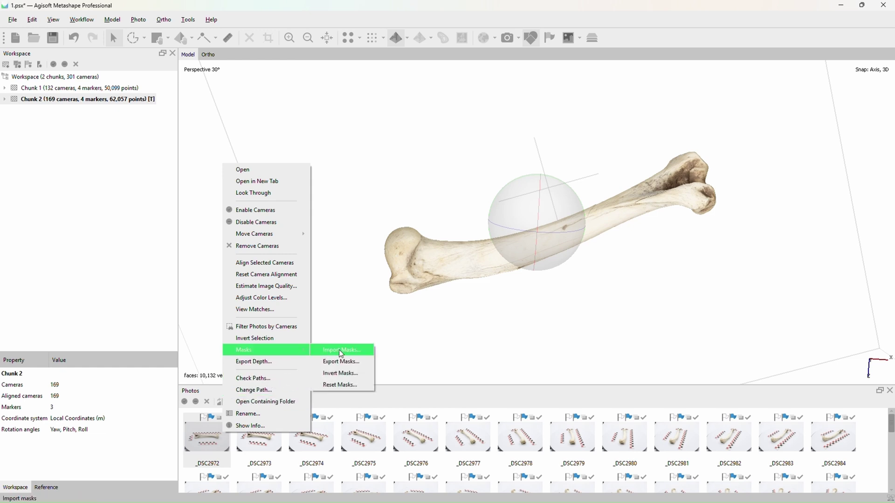
Import masks from the model for all cameras in Chunk 2 using Replacement, and check the mask thumbnails of both chunks
click(341, 353)
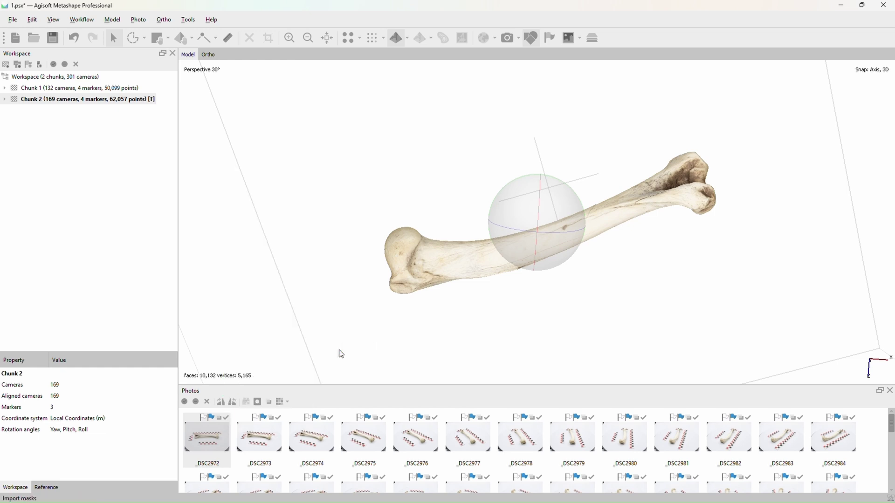
click(381, 289)
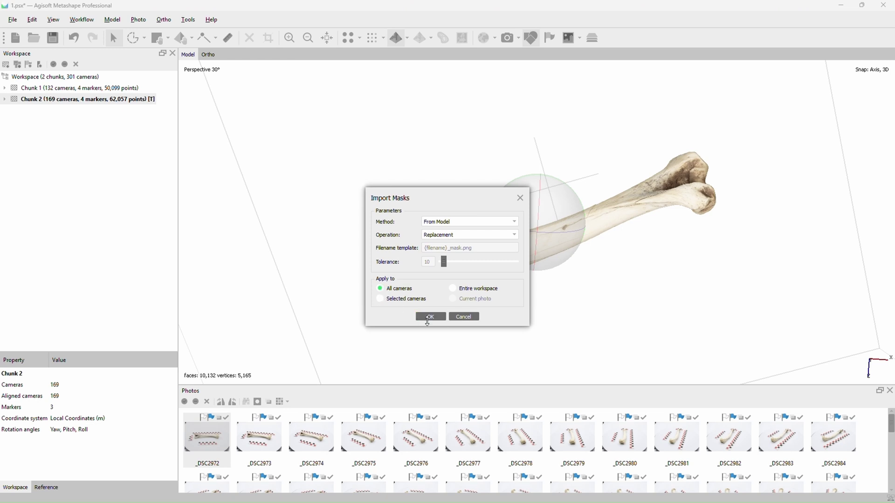
click(429, 317)
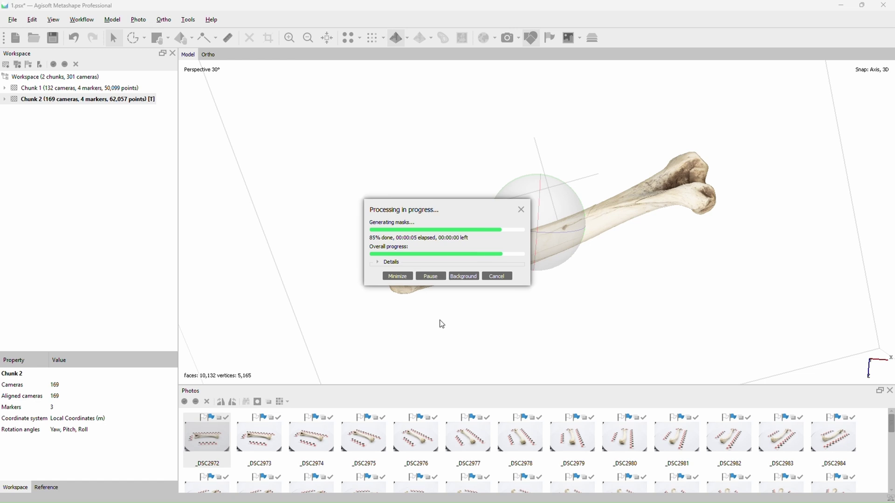
click(258, 402)
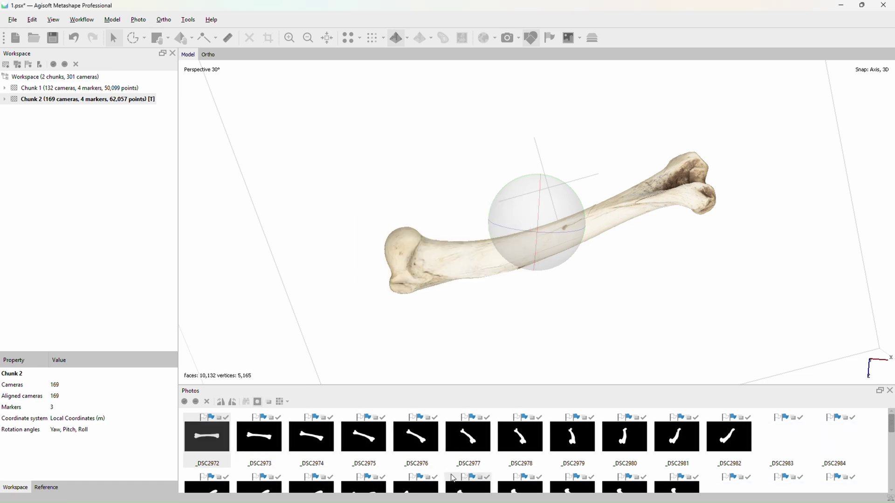
click(102, 88)
double_click(102, 90)
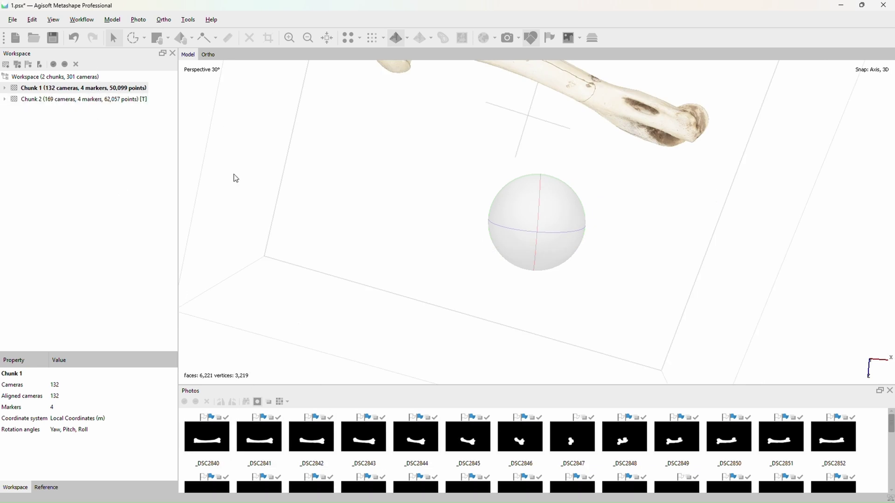
click(257, 402)
Align Chunk 1 and Chunk 2 with the marker-based method
click(82, 21)
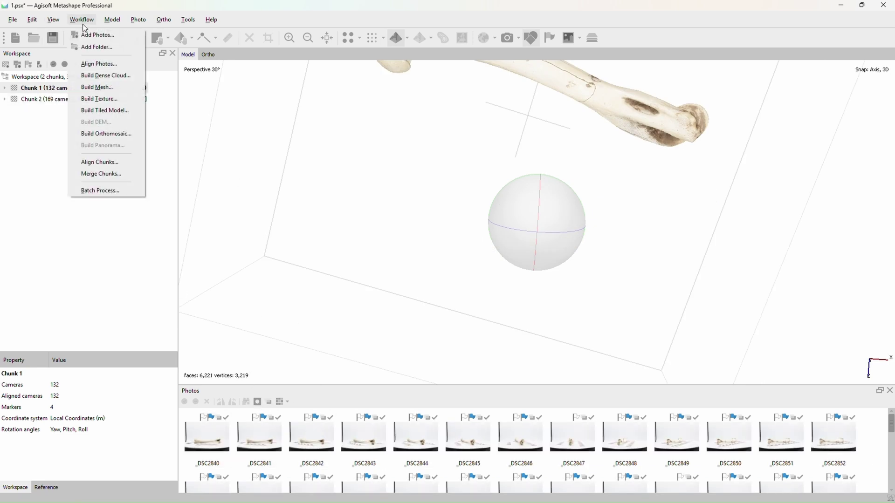
click(103, 163)
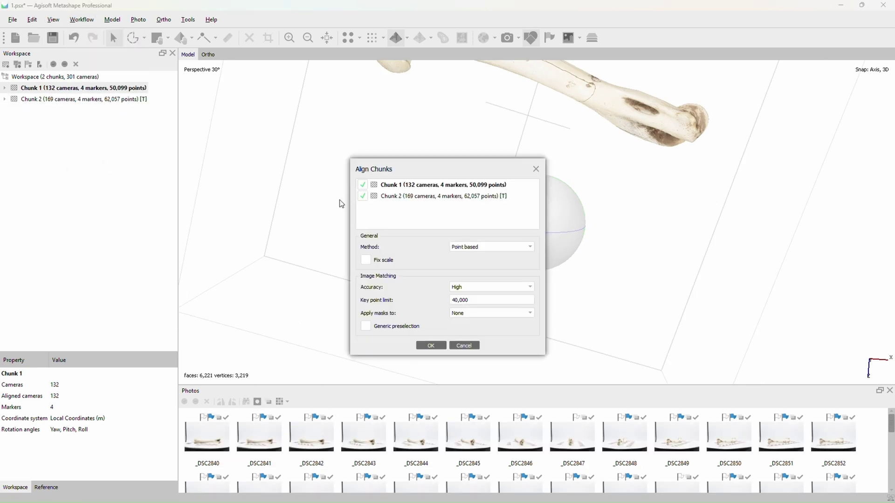
click(500, 250)
click(500, 266)
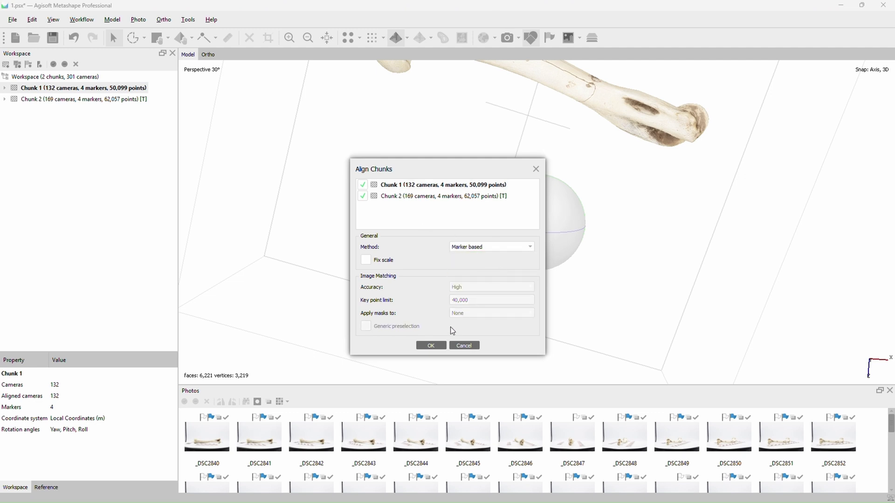
click(432, 345)
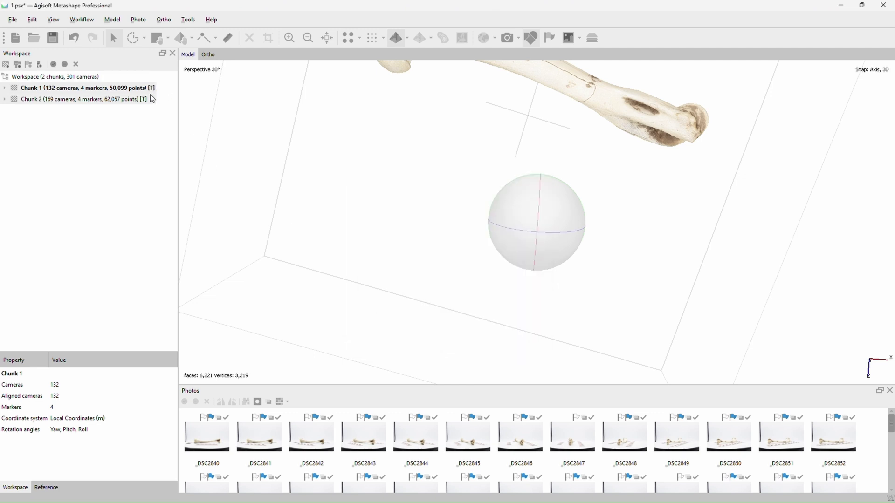
Merge Chunk 1 and Chunk 2 together with their markers, and activate the merged chunk
click(82, 19)
click(104, 182)
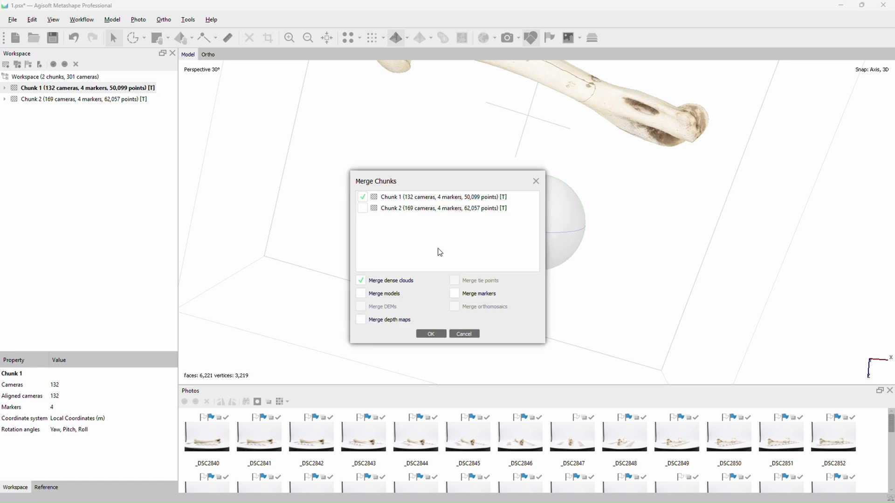
click(431, 334)
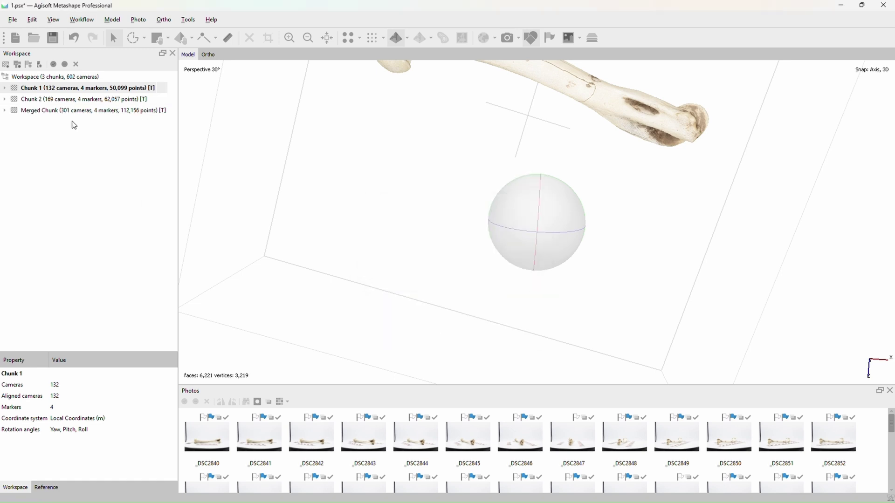
double_click(75, 111)
scroll(534, 215, down, 5)
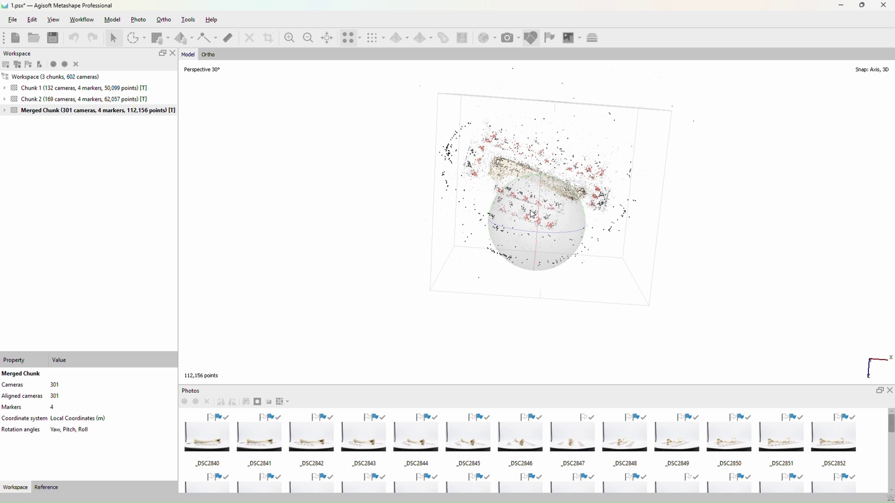
mouse_move(533, 215)
mouse_down()
mouse_move(529, 224)
mouse_move(518, 219)
mouse_up()
Clear the old batch jobs and add a Build Dense Cloud job with Medium quality for the merged chunk only
click(81, 20)
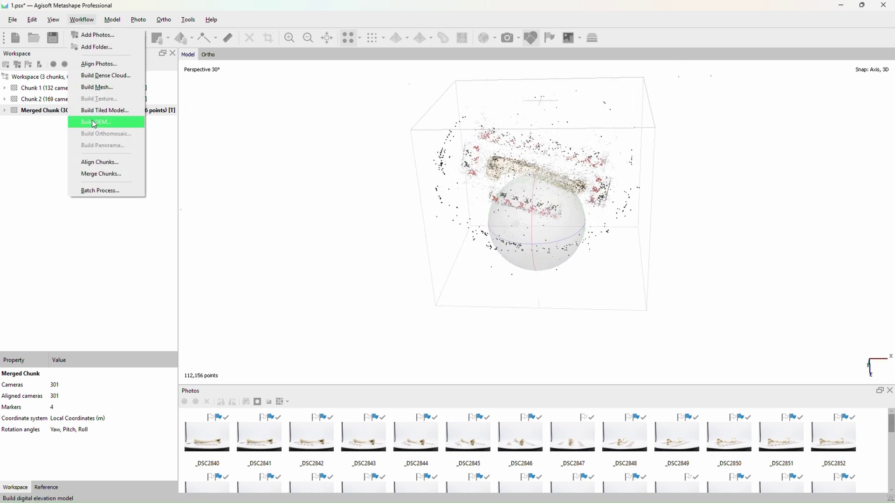
click(100, 190)
click(434, 320)
click(369, 321)
click(408, 150)
click(402, 167)
click(398, 163)
click(394, 187)
click(361, 187)
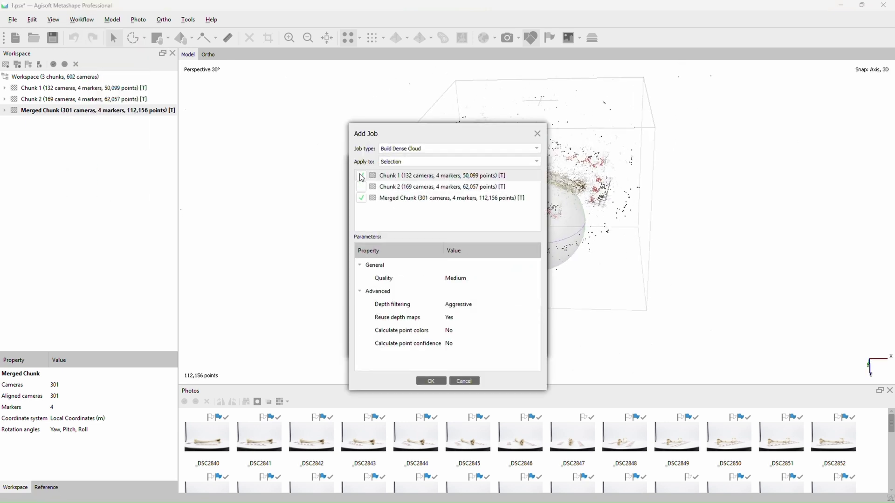
click(455, 278)
click(465, 304)
click(431, 381)
Add a Build Mesh job from depth maps with High depth maps quality for the merged chunk only
click(368, 320)
click(408, 149)
click(422, 213)
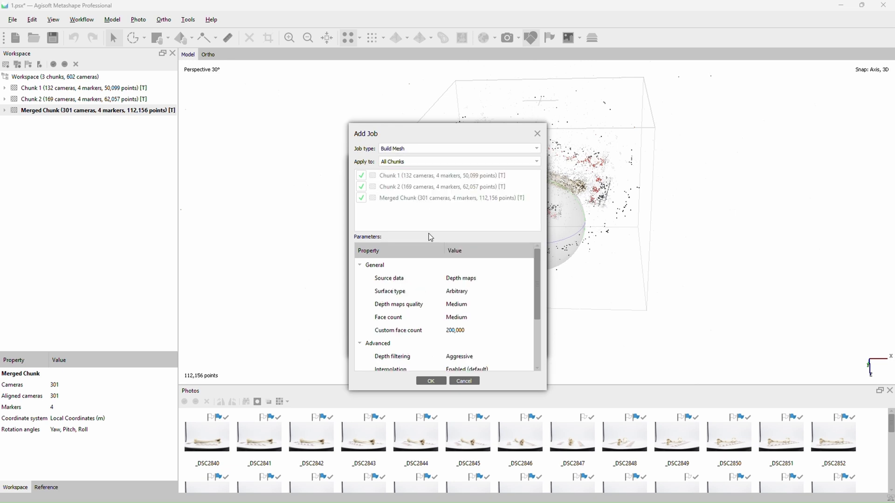
click(375, 186)
click(457, 304)
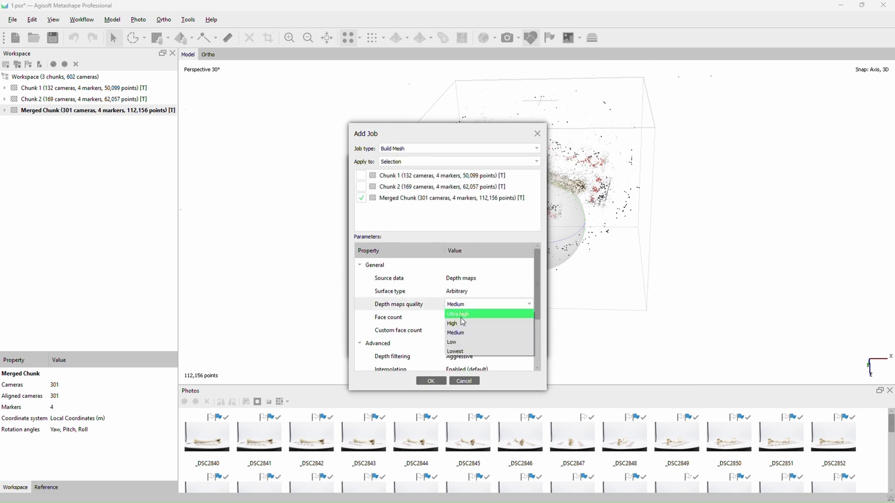
click(462, 320)
click(468, 318)
click(466, 326)
click(431, 381)
Add a Build Texture job for the merged chunk only and run the batch process
click(369, 320)
click(407, 148)
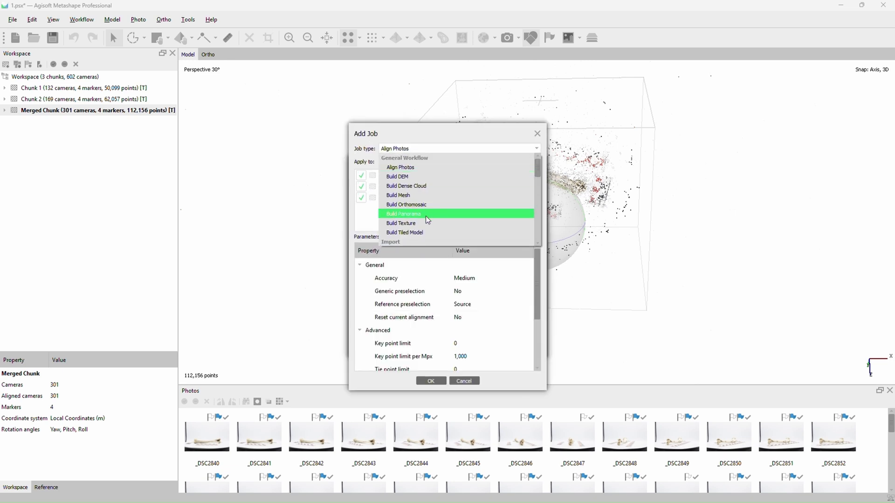
click(426, 216)
click(404, 162)
click(391, 189)
click(431, 381)
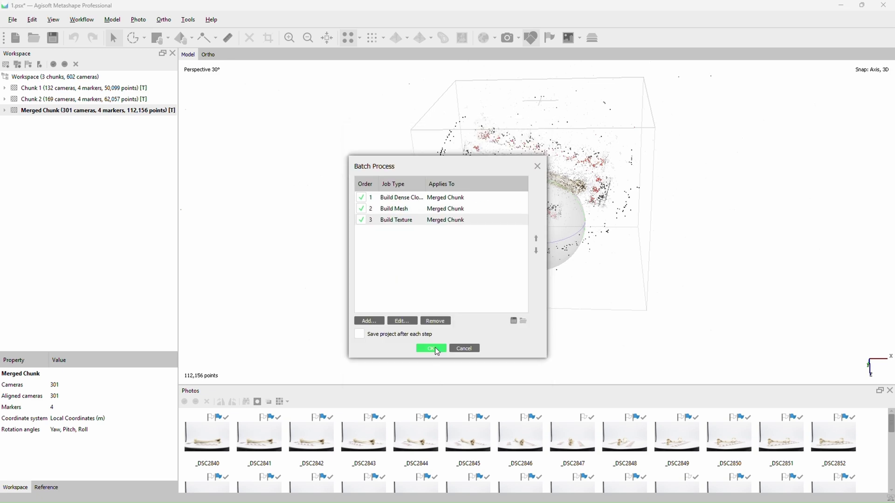
click(427, 351)
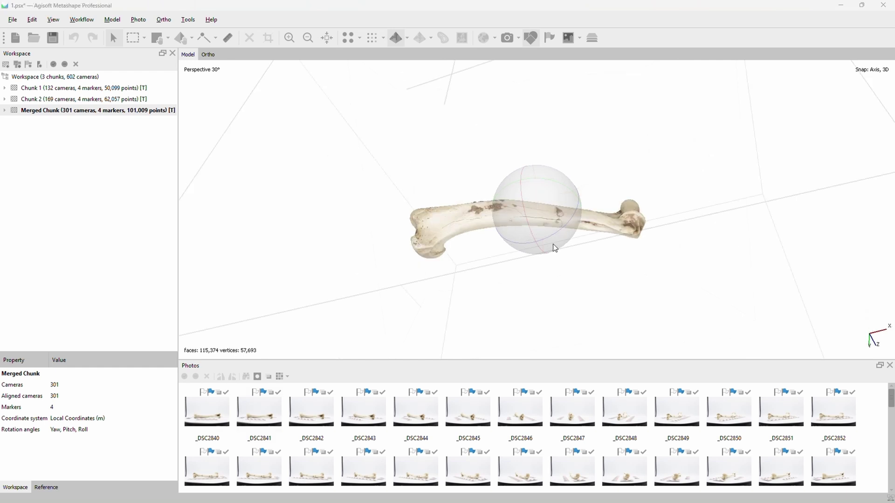
Examine the textured bone model and expand the merged chunk's contents
drag(553, 244, 513, 233)
click(5, 110)
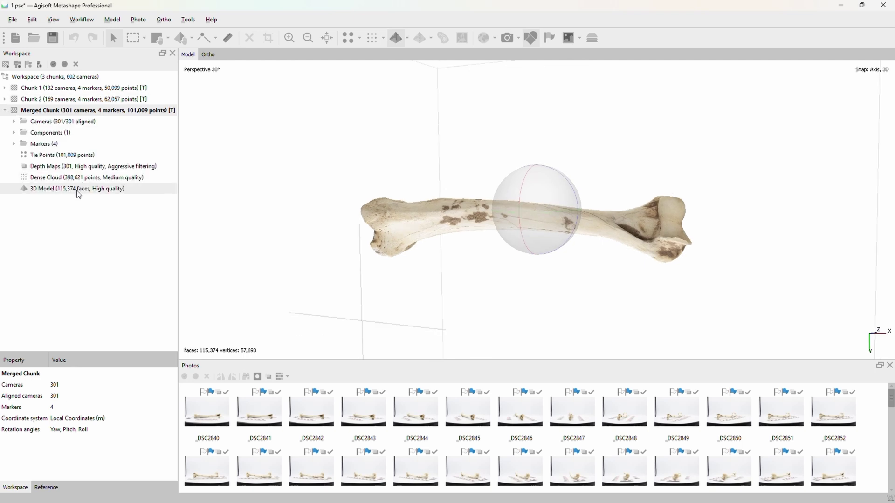
Decimate the merged chunk's 3D model to a target of 5,000 faces, keeping the original model instead of replacing it
click(63, 193)
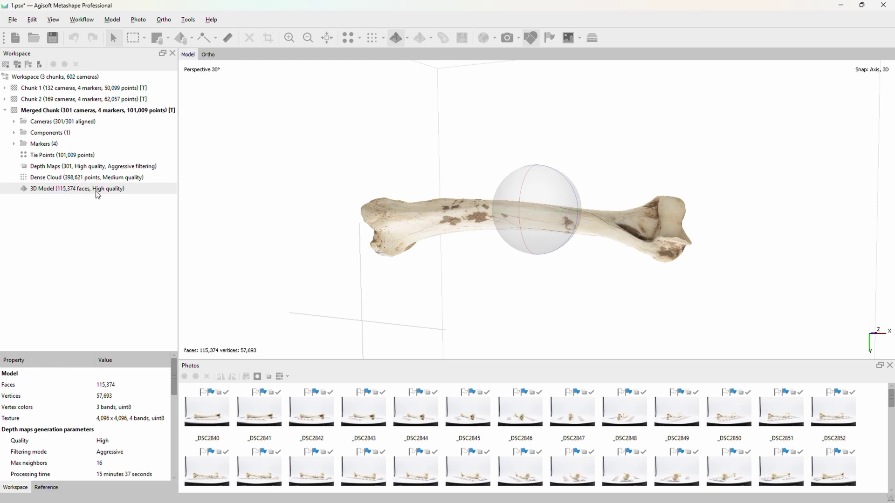
click(188, 20)
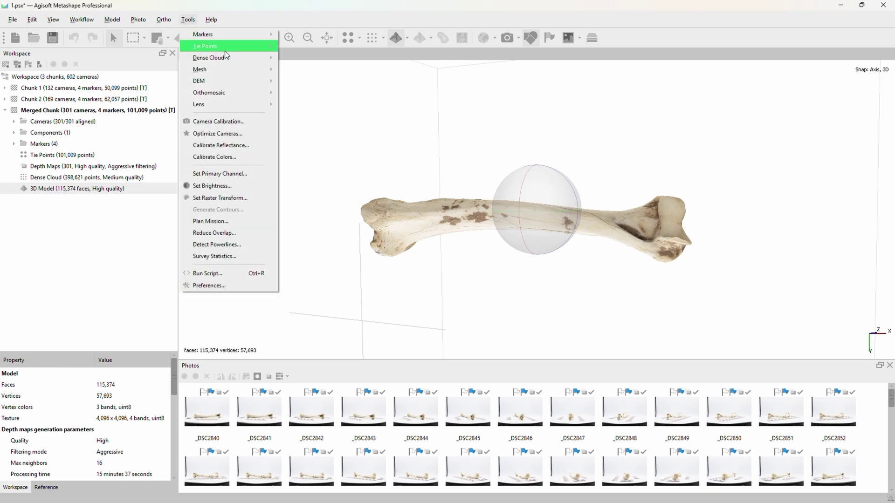
mouse_move(244, 70)
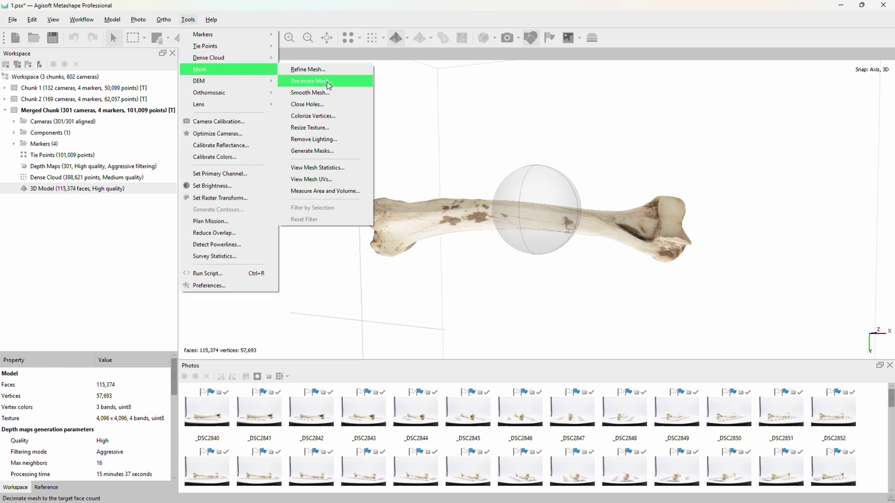
click(313, 80)
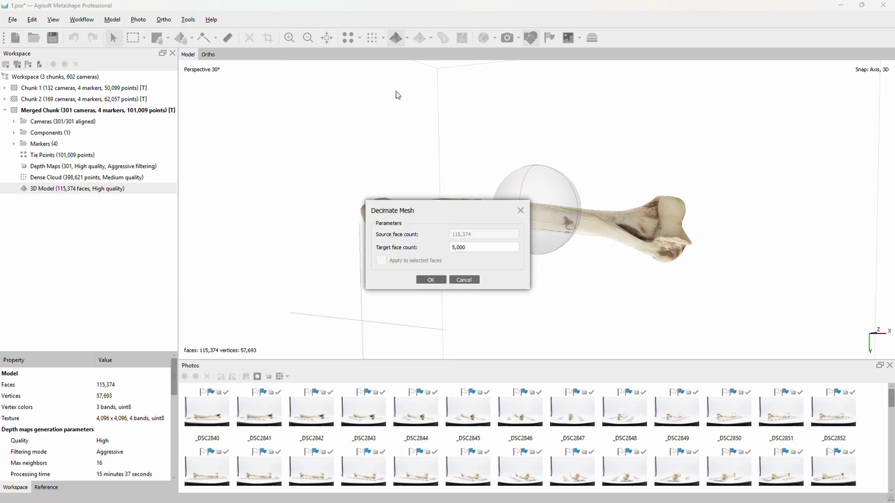
click(436, 279)
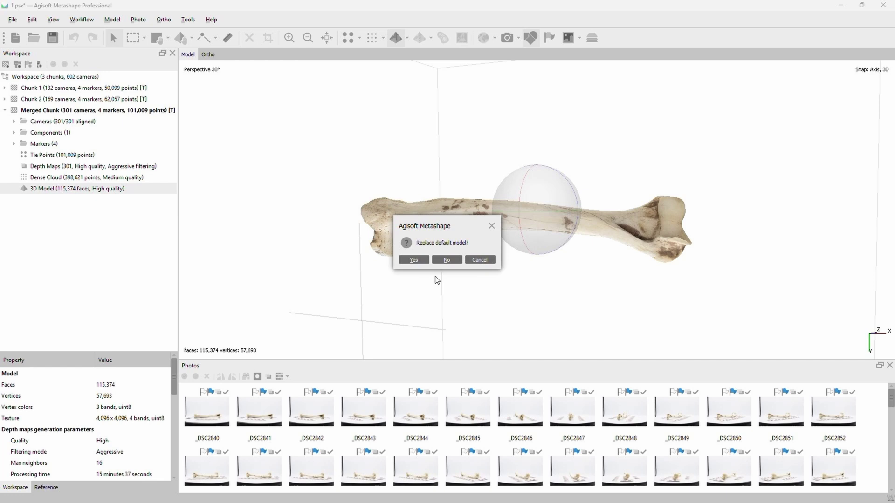
click(456, 260)
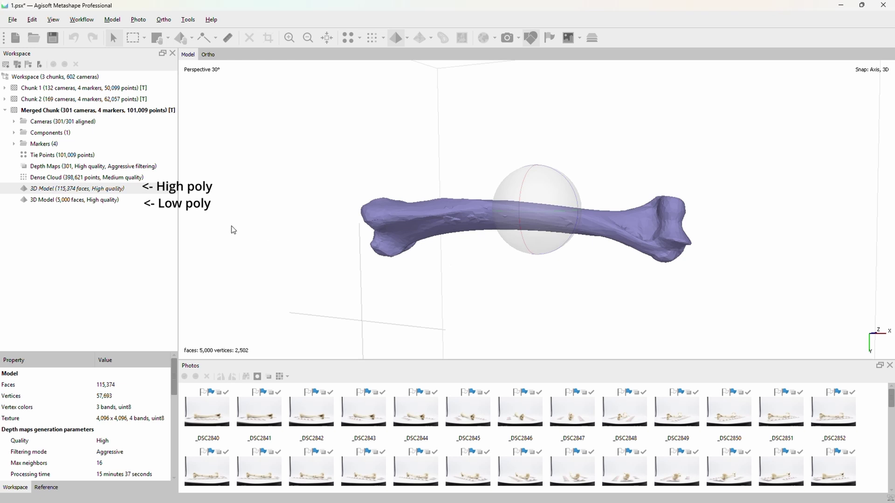
Build a diffuse map texture for the 5,000-face model from images, with Generic mapping, Mosaic blending and size 8192 x 1
click(82, 200)
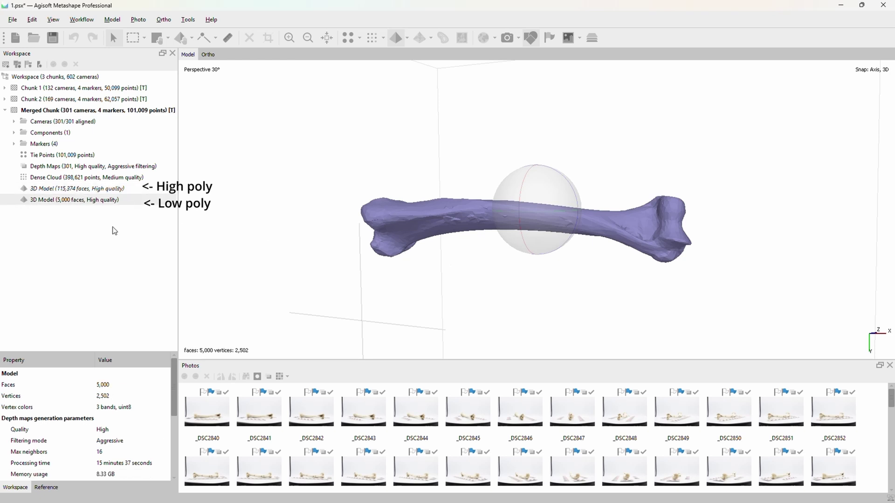
click(81, 19)
click(105, 98)
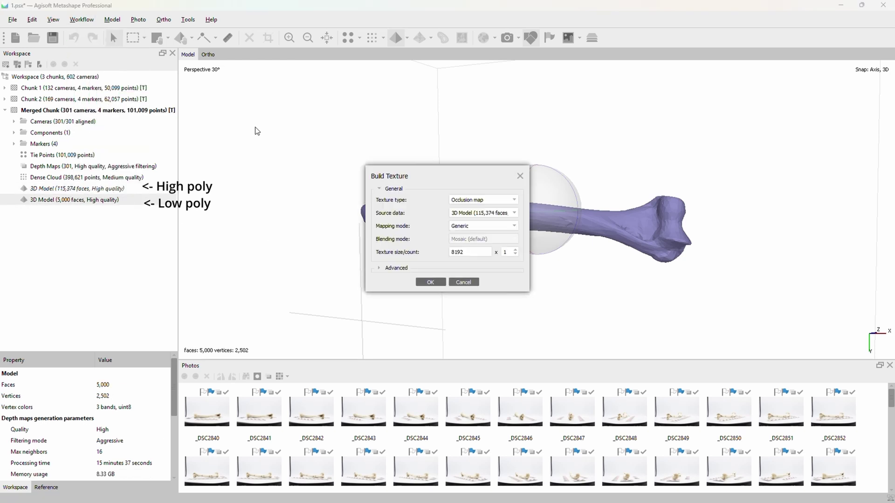
click(494, 199)
click(476, 220)
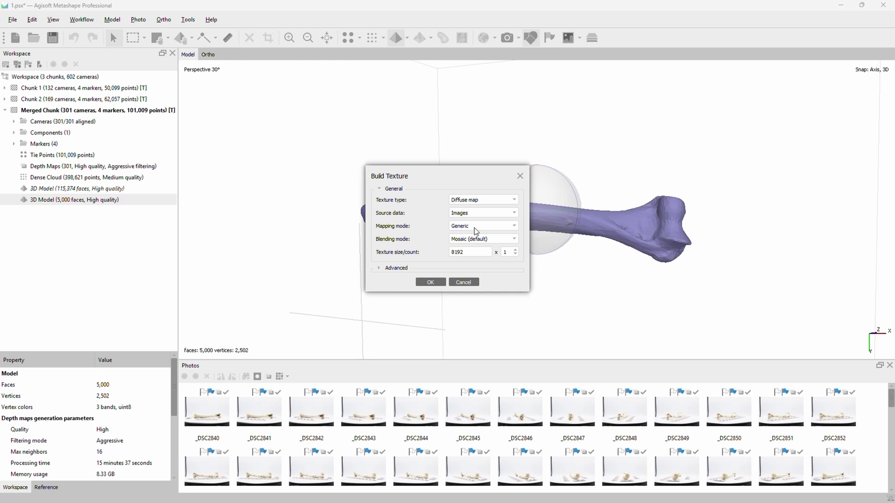
click(483, 213)
click(490, 220)
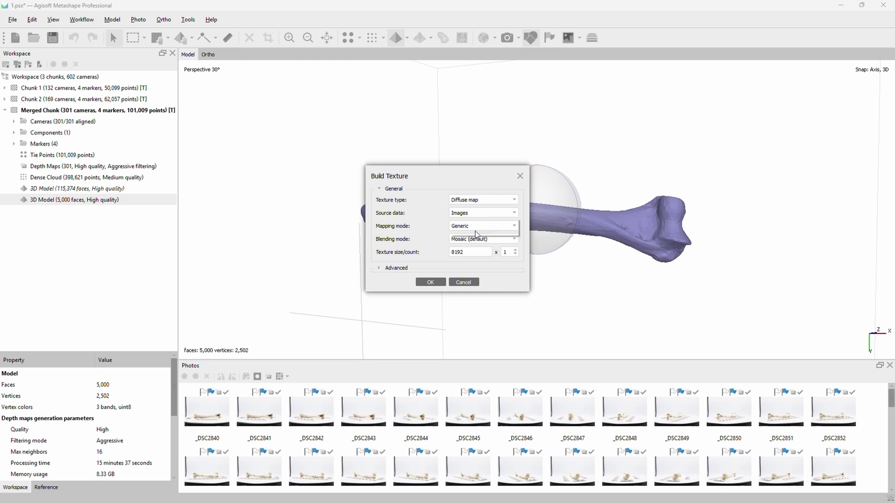
click(431, 282)
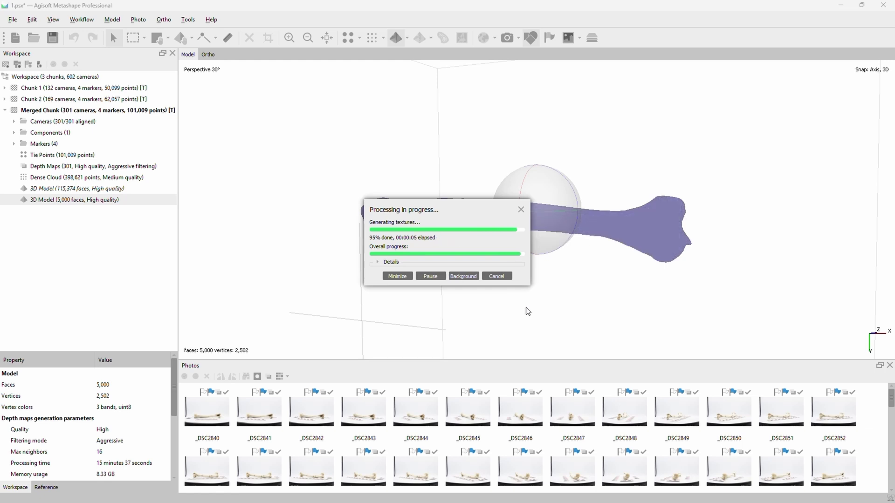
Compare the textured high-poly and low-poly models by switching between them, ending on the 5,000-face model
double_click(80, 192)
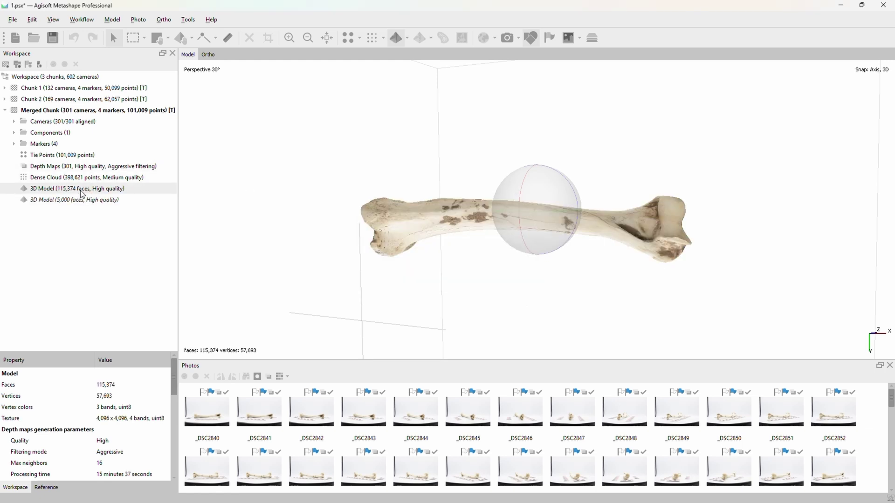
ctrl+click(81, 201)
double_click(84, 205)
double_click(91, 190)
double_click(110, 202)
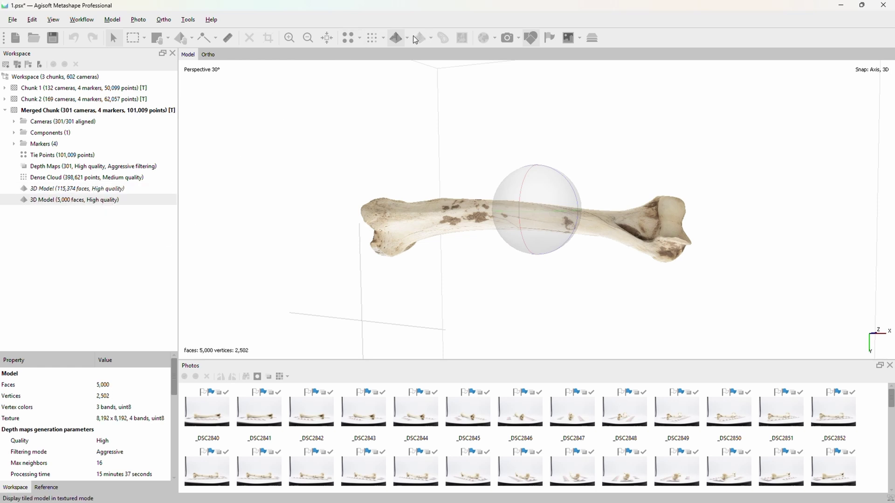
Build a normal map for the low-poly model from the 115,374-face model, using Keep uv mapping and texture size 8192
click(82, 19)
click(95, 96)
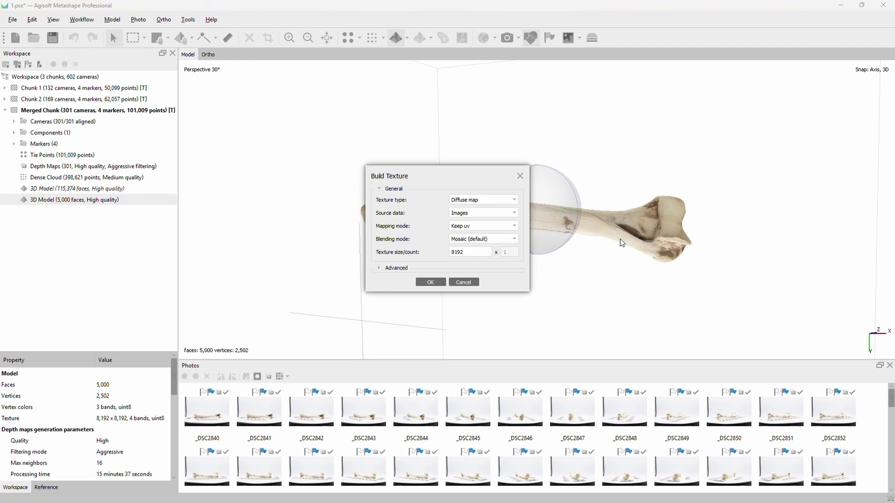
click(494, 200)
click(484, 214)
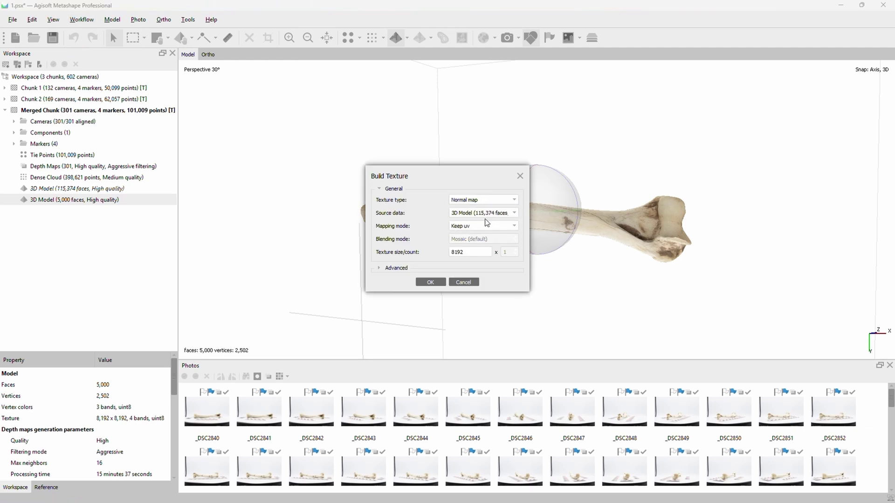
click(430, 282)
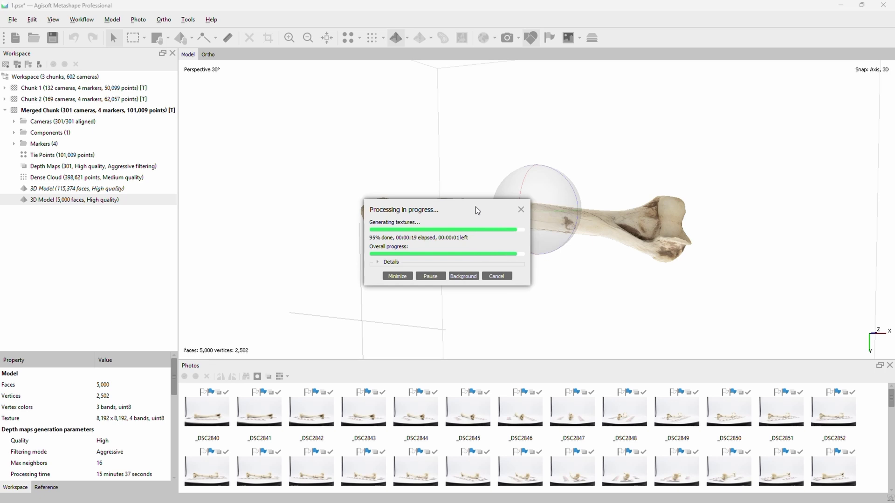
Display the normal map on the low-poly bone, inspect its surface detail, and switch back to the diffuse map
click(407, 38)
click(421, 131)
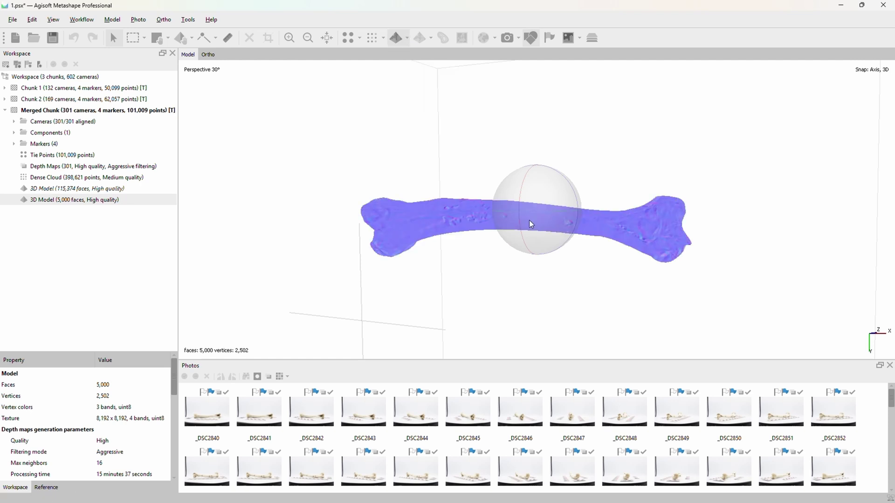
scroll(550, 228, up, 3)
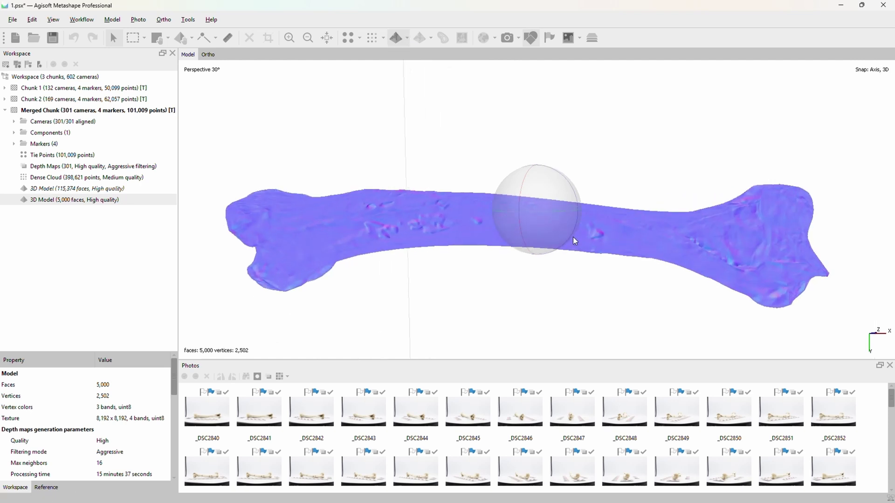
drag(551, 228, 553, 207)
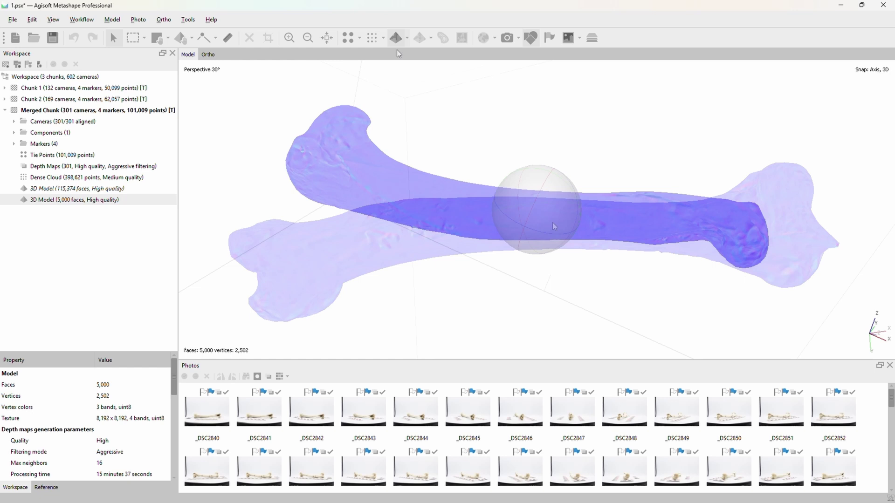
click(409, 35)
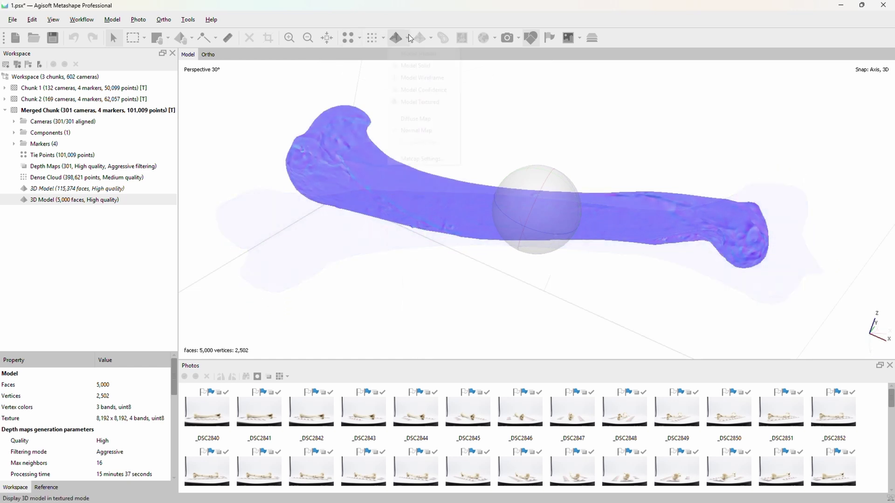
click(416, 118)
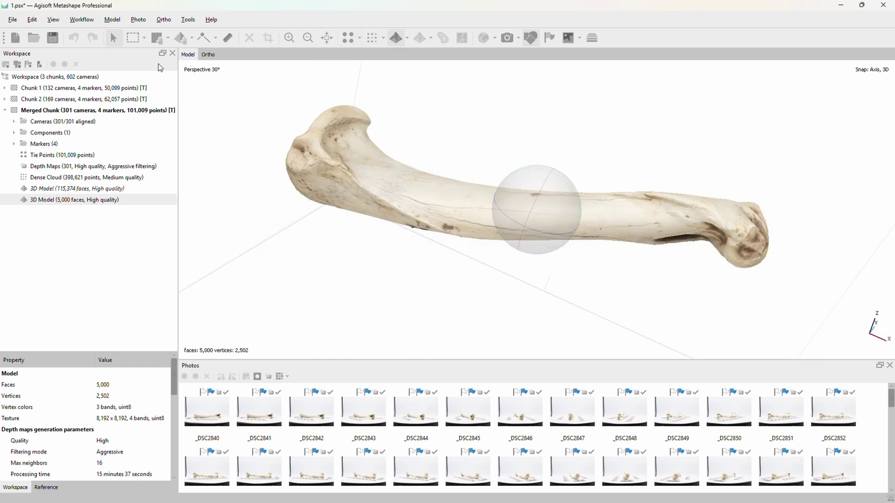
Build an occlusion map for the low-poly model from the high-poly model, with Keep uv mapping and texture size 8192
click(81, 19)
click(99, 98)
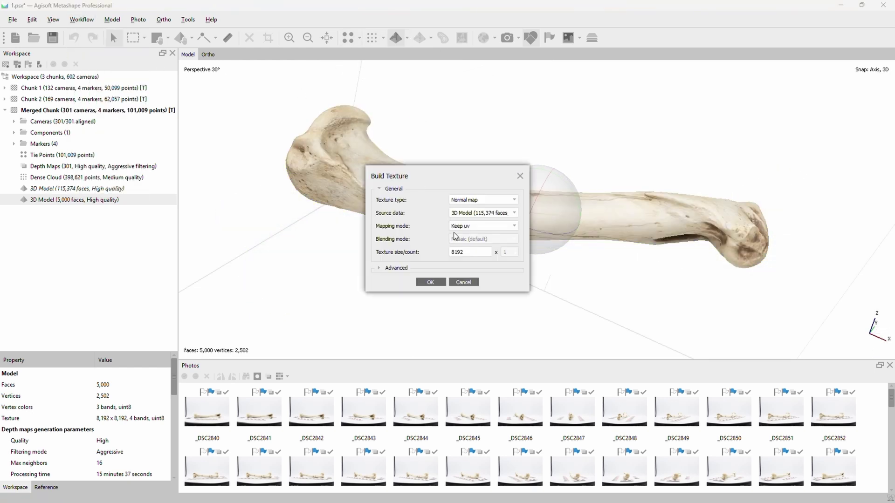
click(472, 201)
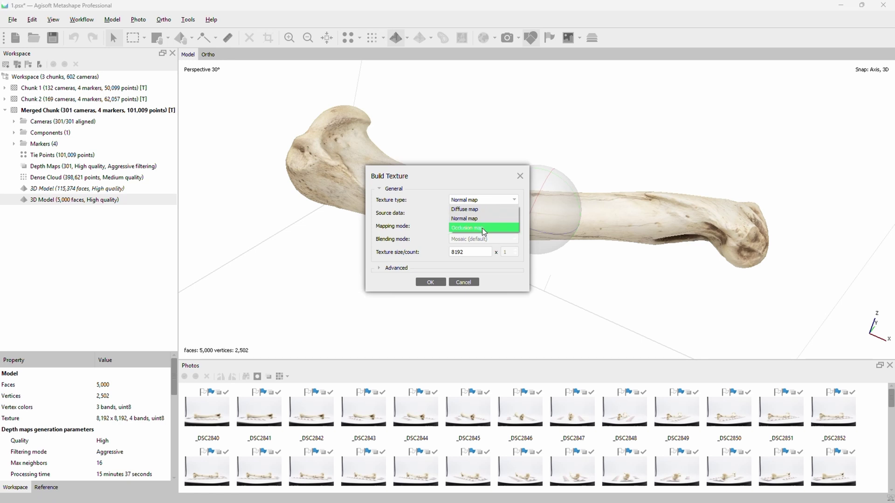
click(470, 226)
click(430, 282)
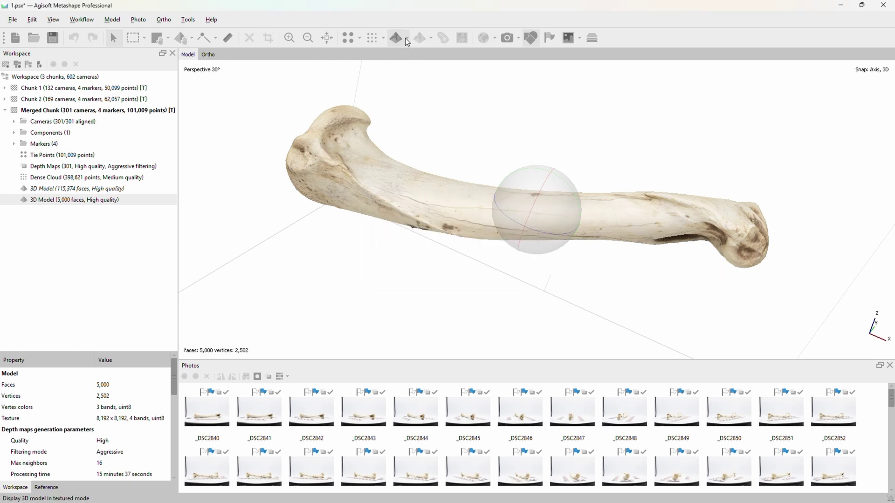
Display the occlusion map on the low-poly bone and examine the shading from several sides
click(424, 142)
drag(555, 217, 539, 134)
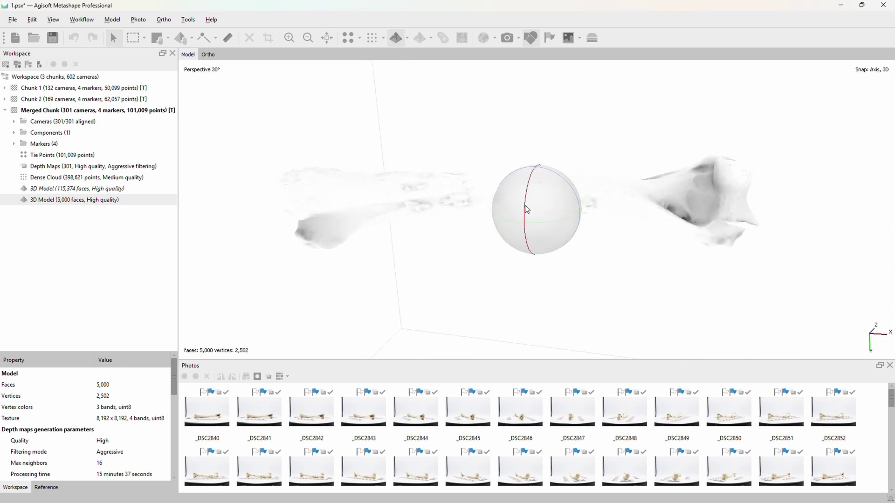
drag(527, 209, 531, 142)
drag(525, 209, 533, 183)
drag(535, 230, 547, 208)
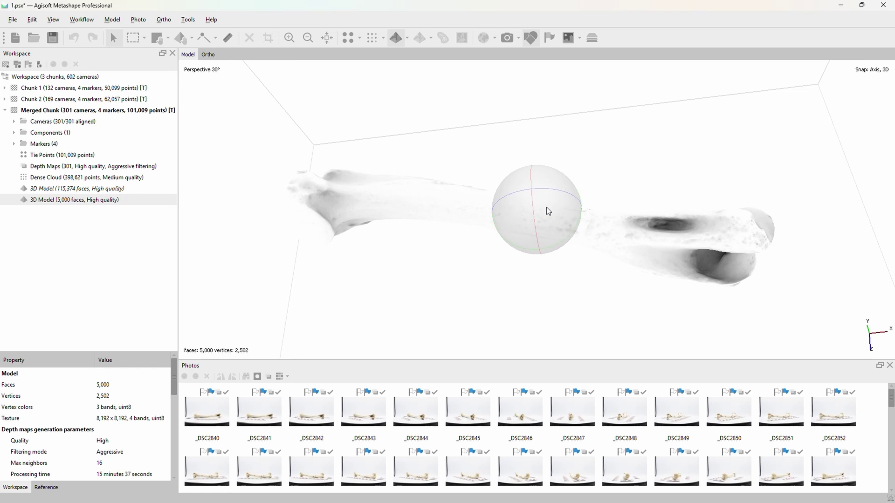
Return to the diffuse map display and compare the high-poly model with the 5,000-face model from the same viewpoint
click(407, 38)
click(415, 118)
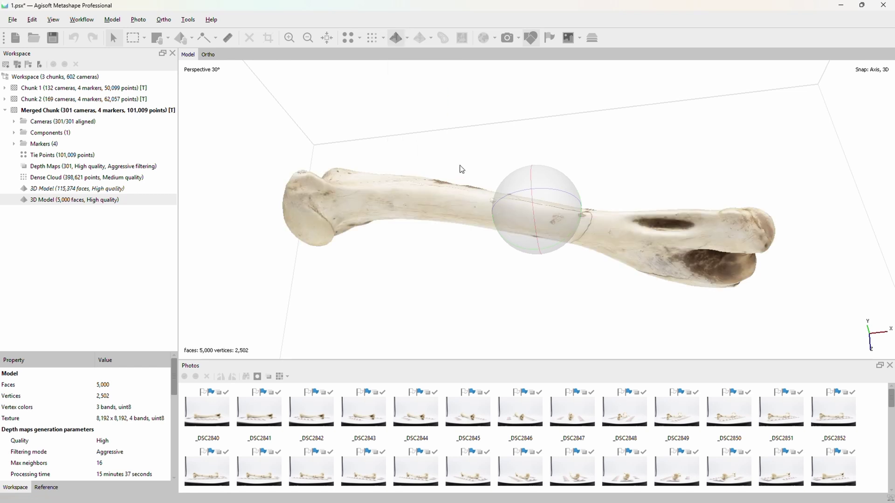
double_click(78, 190)
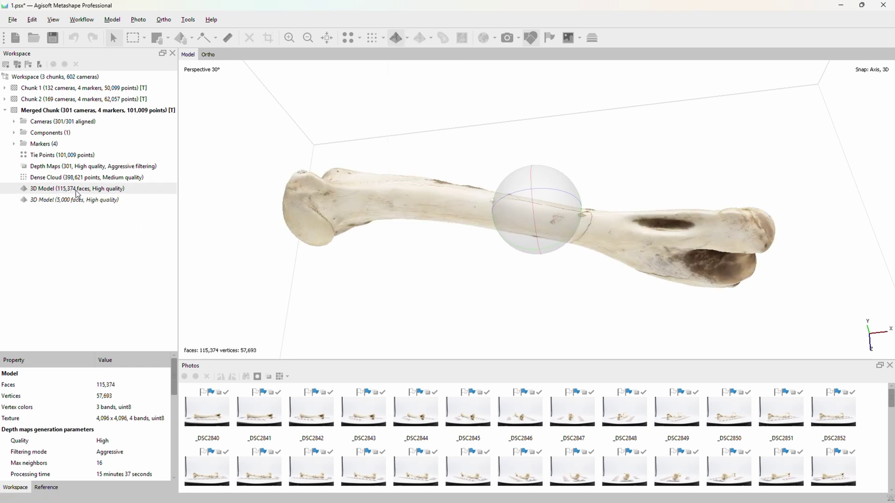
double_click(78, 201)
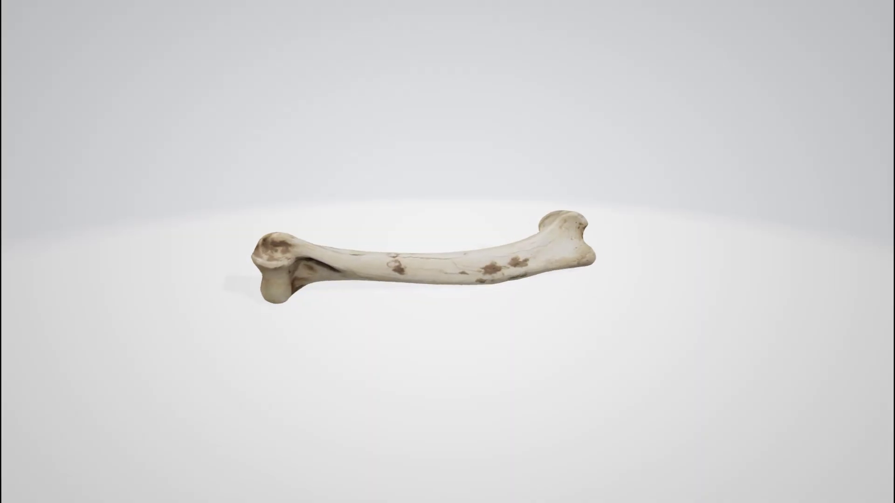